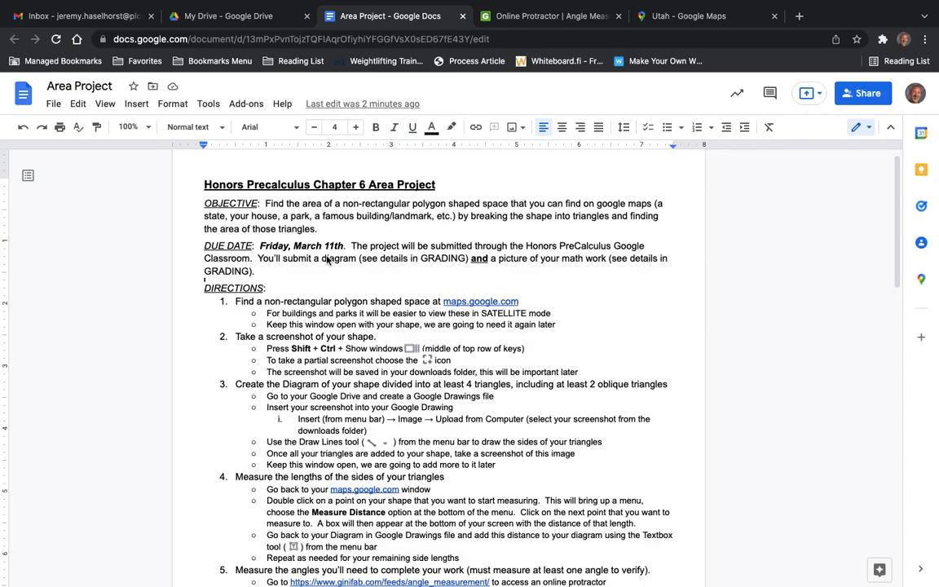
Read through the project directions in the Area Project document.
scroll(391, 273, down, 2)
scroll(394, 273, down, 2)
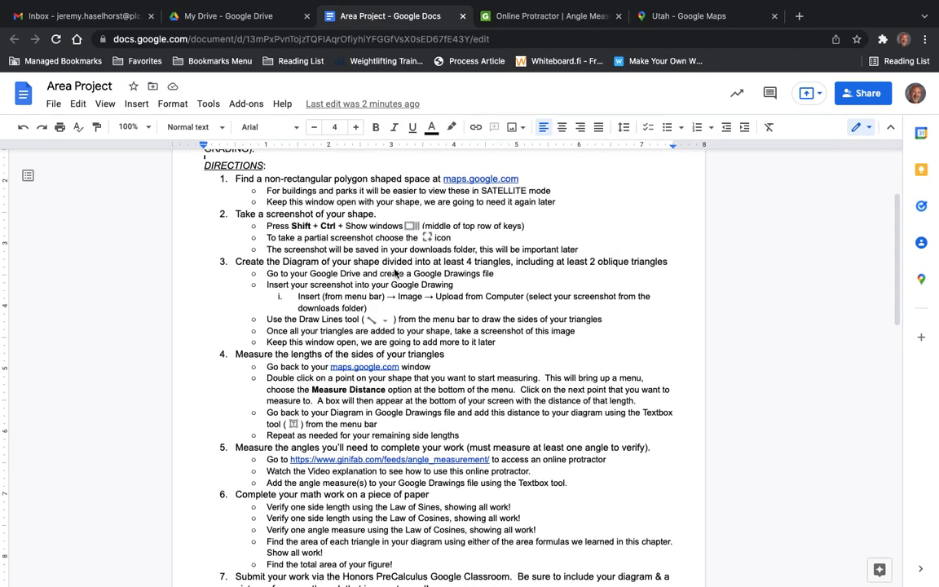
scroll(395, 273, up, 1)
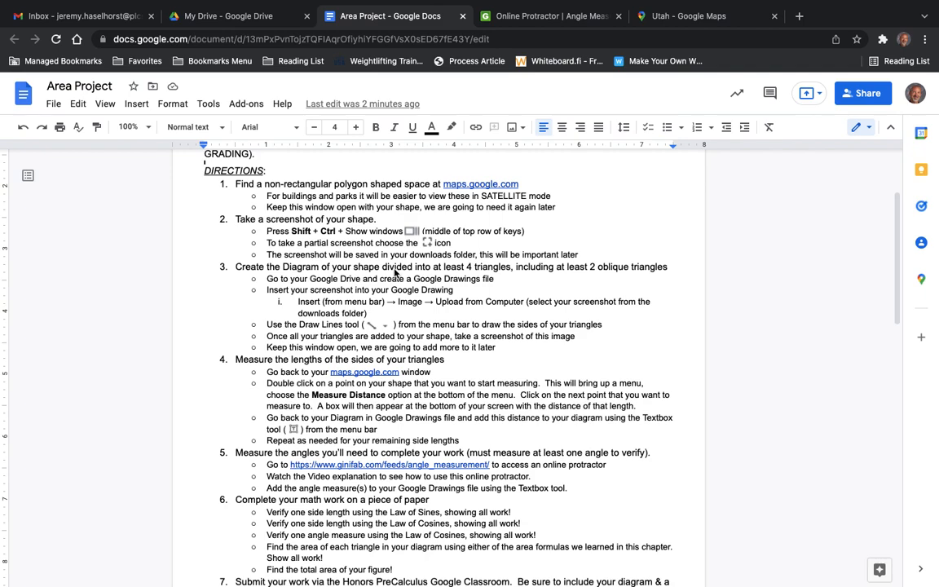
Switch to the Utah map in Google Maps, preview it in satellite imagery, and restore the default map view.
click(697, 25)
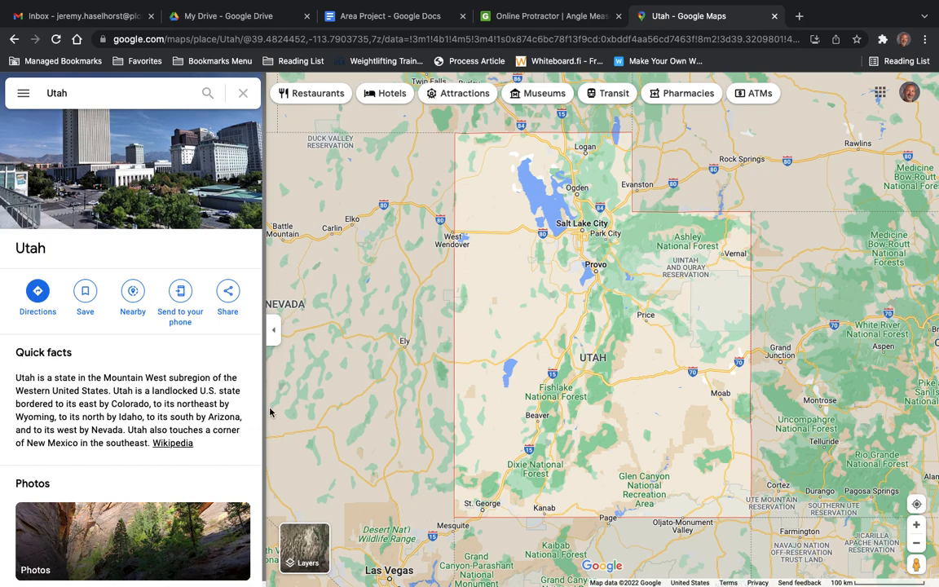
mouse_move(312, 546)
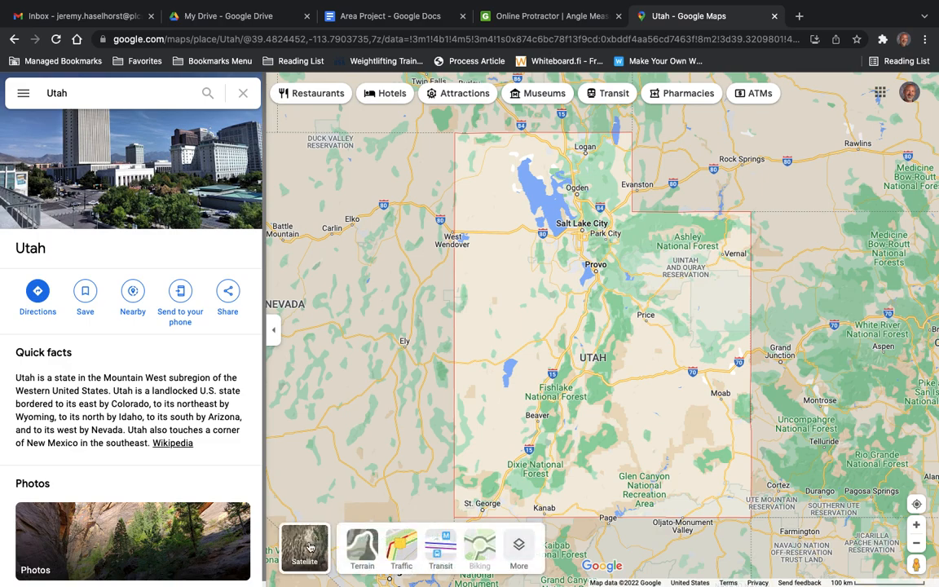
click(310, 546)
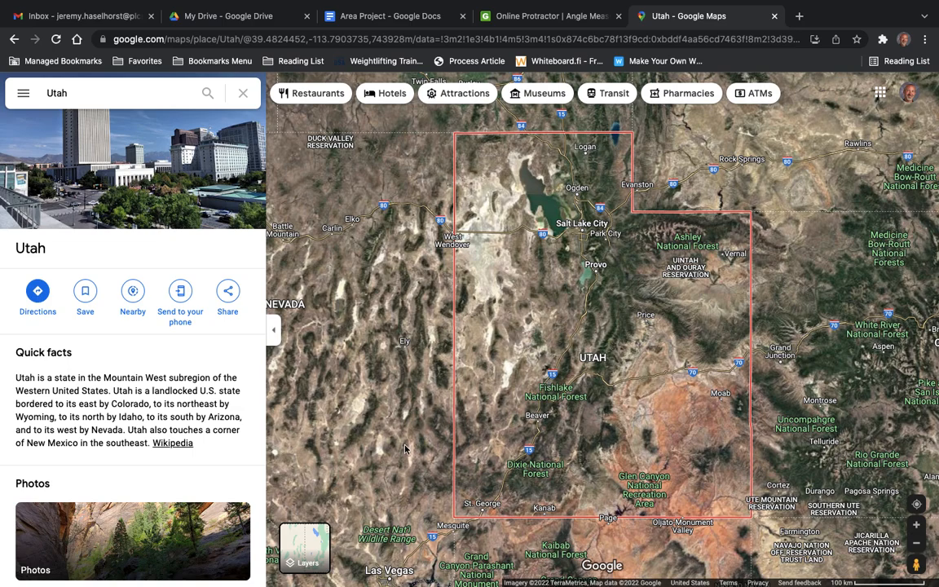
click(304, 544)
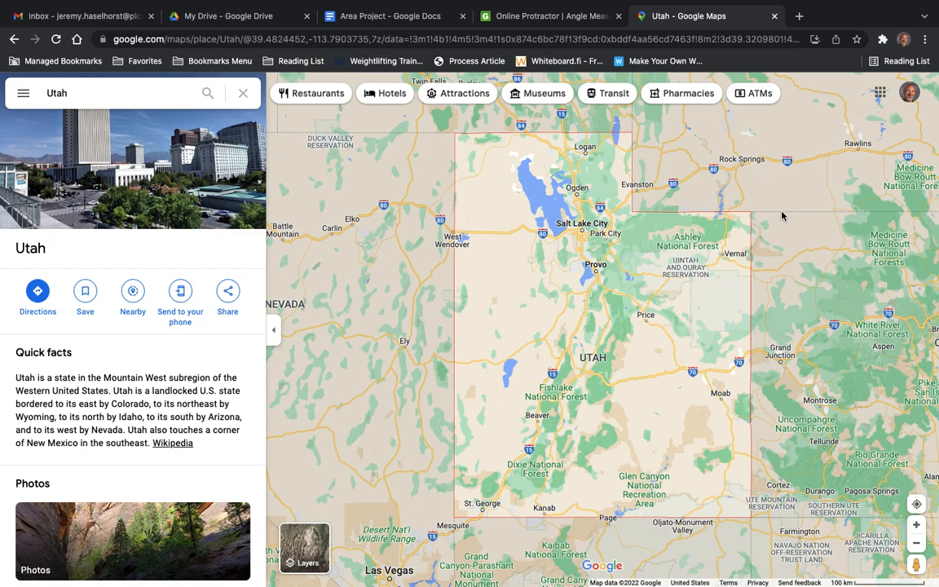
Check the screenshot directions, and capture a partial screenshot of the Google Maps view enclosing the whole Utah outline.
click(408, 26)
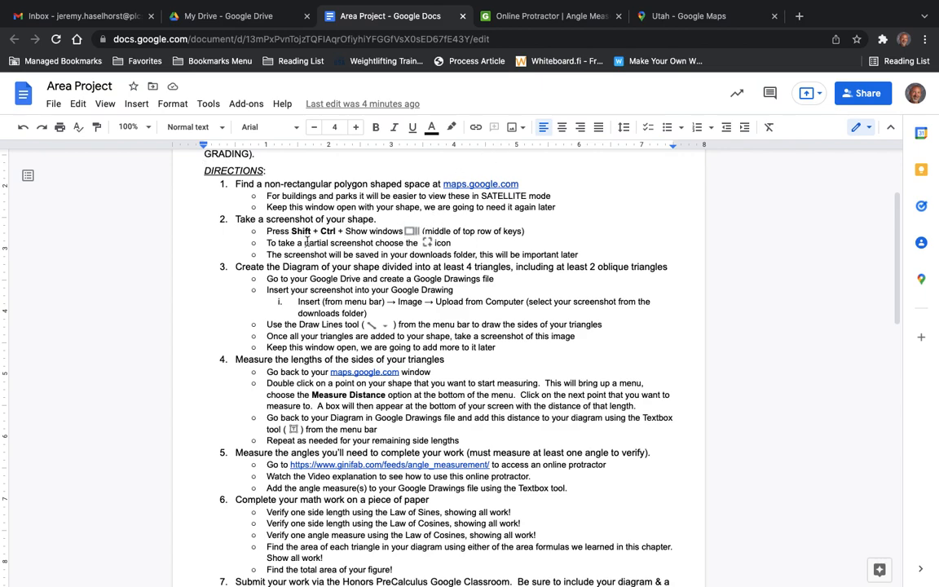
click(667, 24)
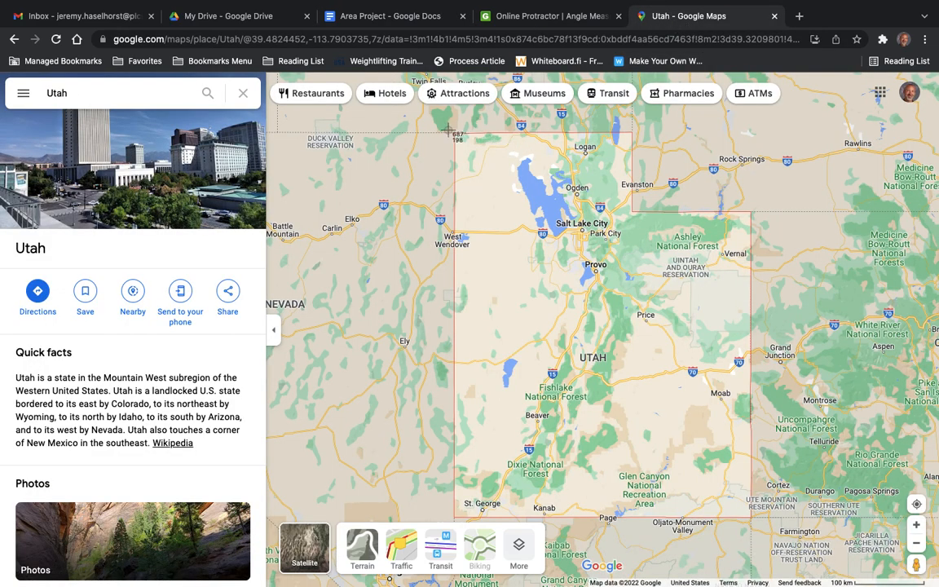
drag(446, 126, 765, 523)
Review the diagram directions in the Area Project document against the Utah map.
click(409, 25)
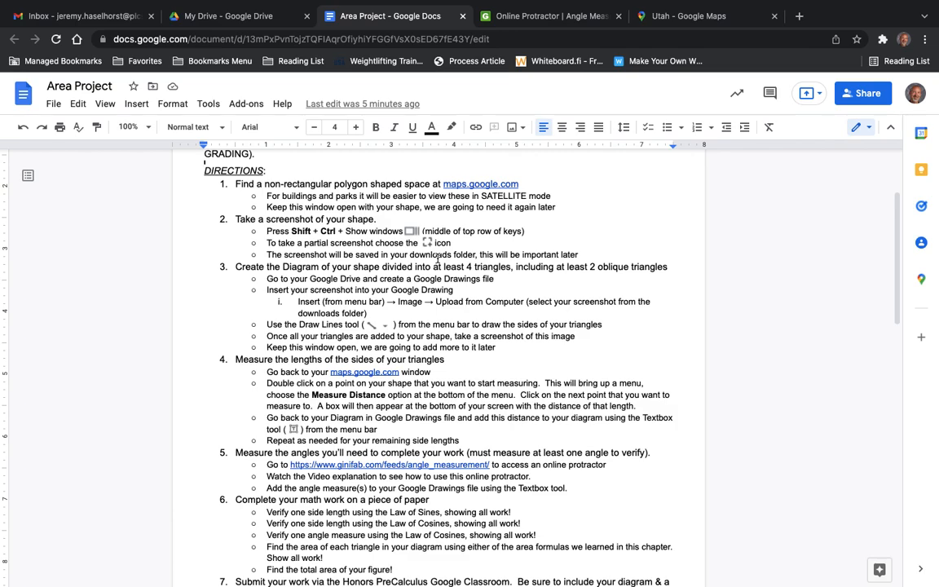
mouse_move(680, 3)
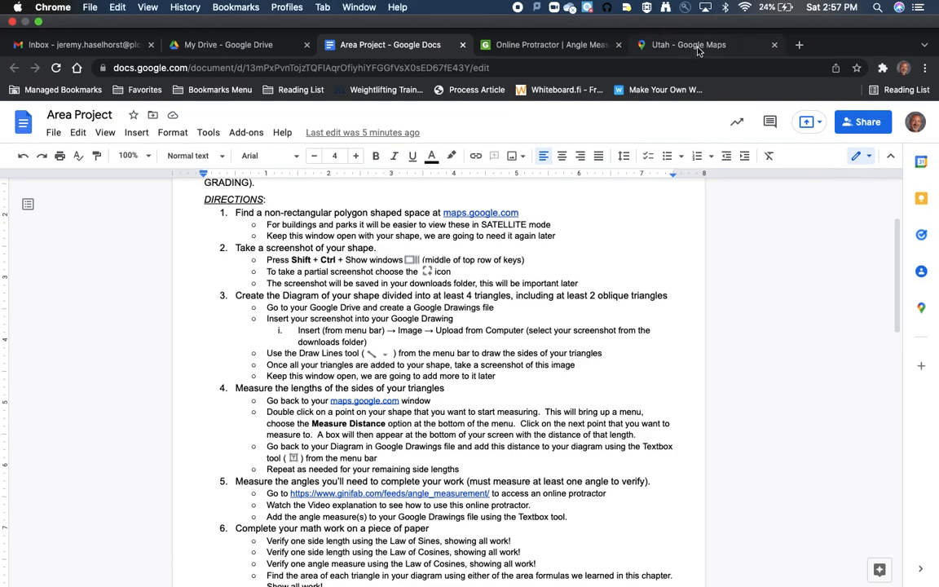
click(697, 50)
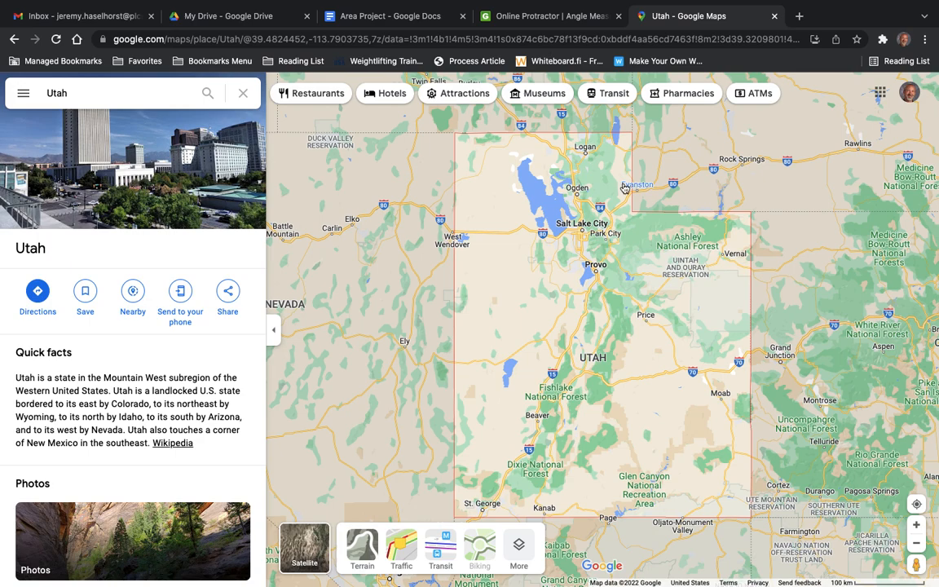
click(380, 20)
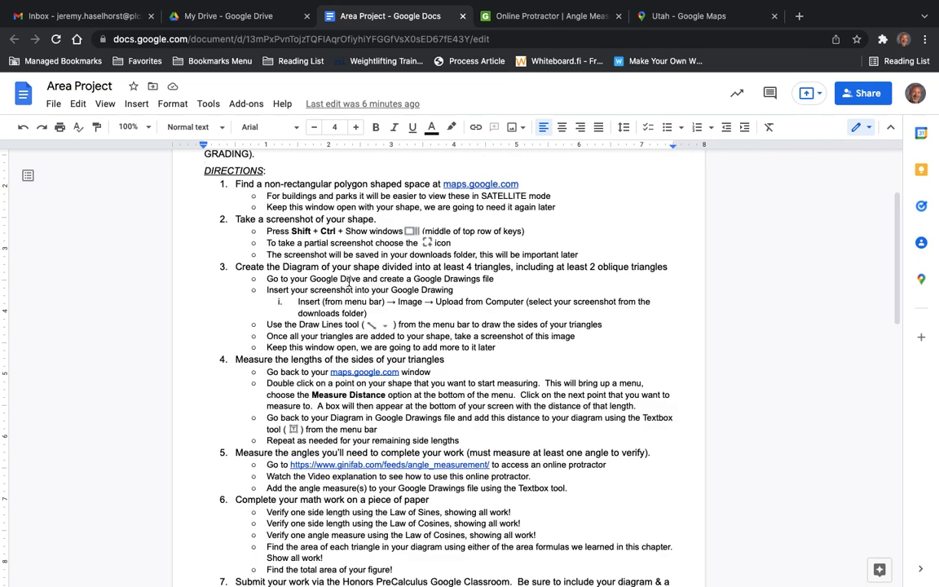
Switch to Google Drive and create a new Google Drawings file in My Drive.
click(244, 24)
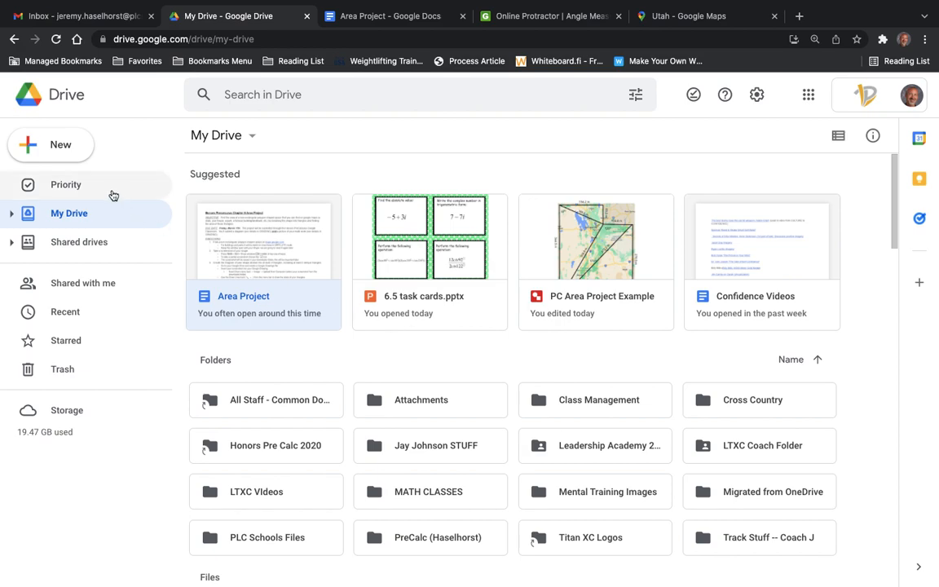
click(67, 152)
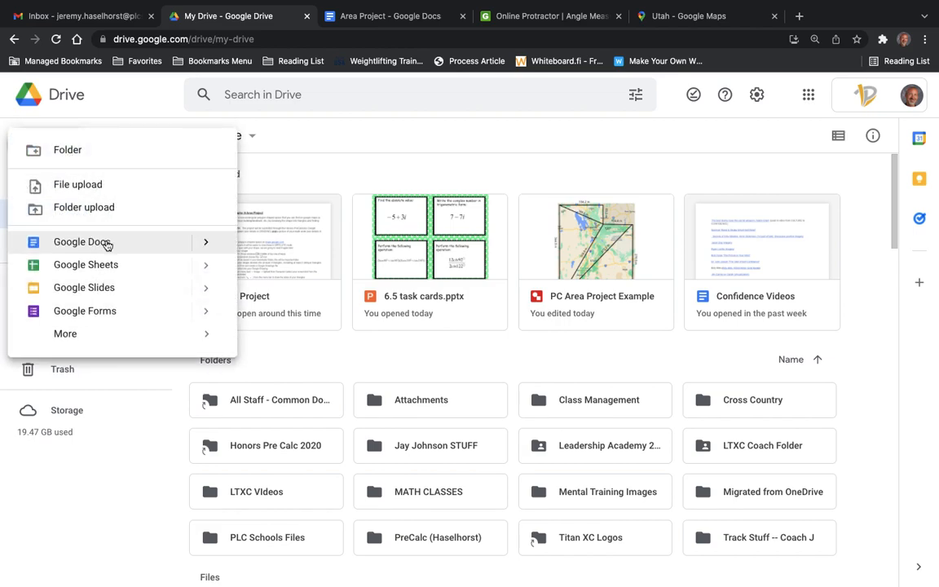
mouse_move(96, 336)
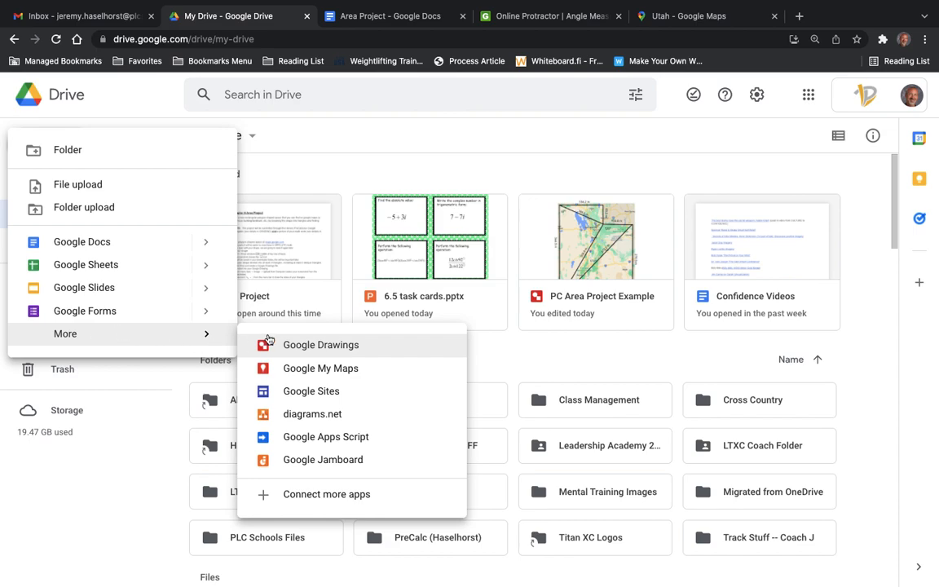
click(308, 348)
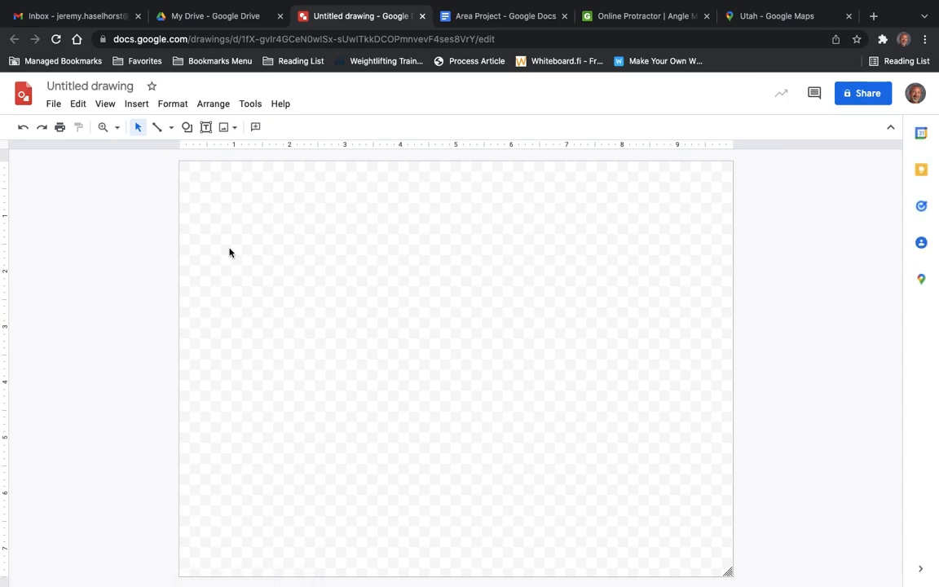
Rename the untitled drawing as Area Project.
click(114, 85)
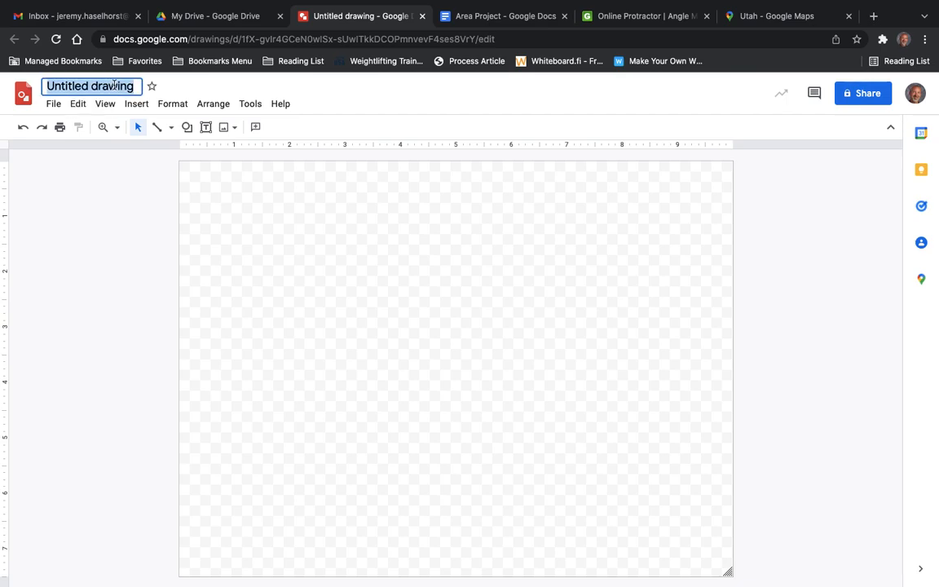
text(Area P)
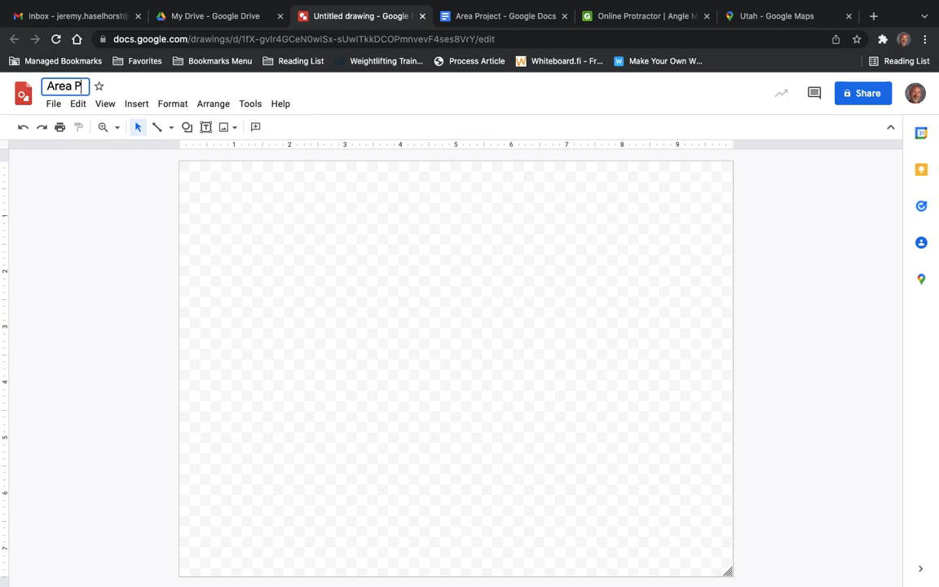
text(roject)
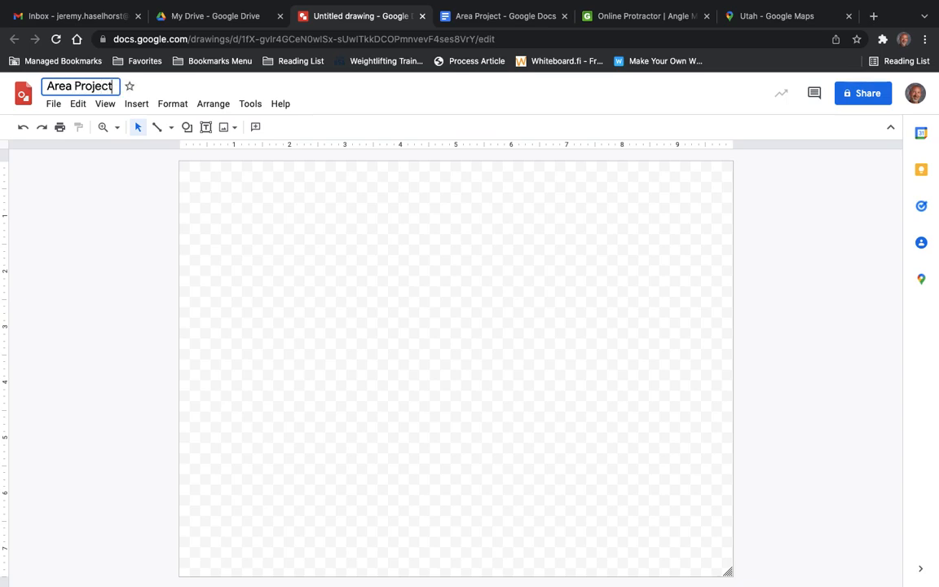
click(264, 211)
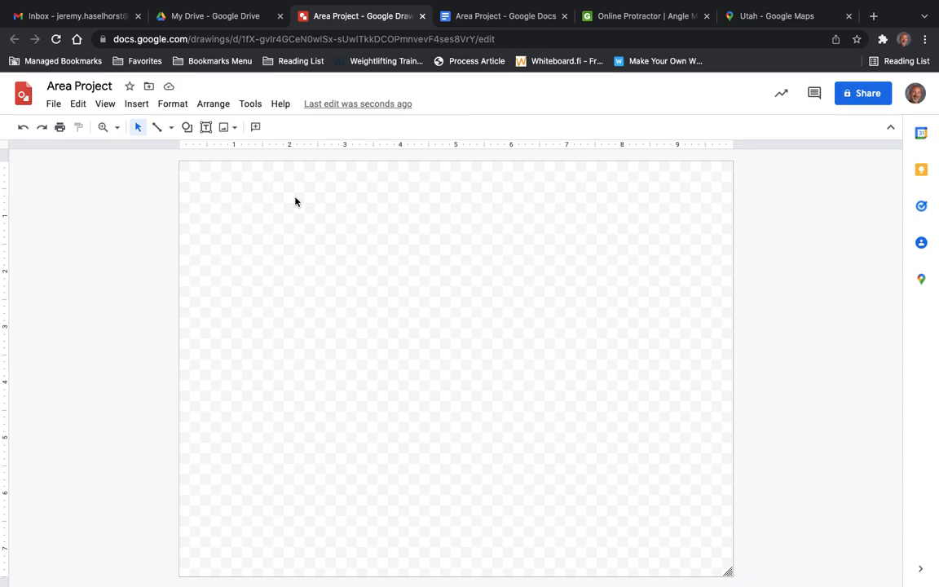
Insert the image Screen Shot 2022-03-05 at 2.56.41 PM from the computer's Desktop into the drawing.
click(136, 111)
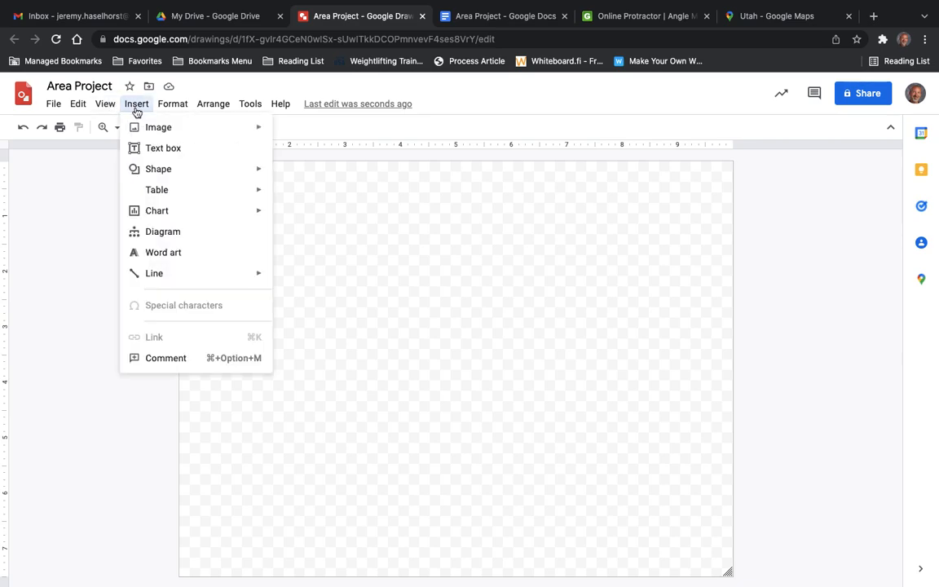
mouse_move(151, 128)
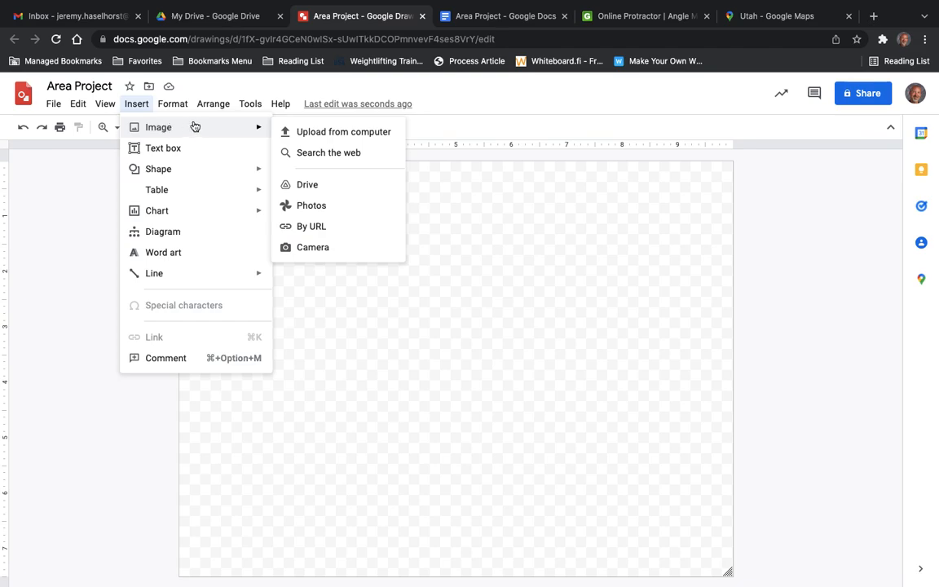
click(318, 135)
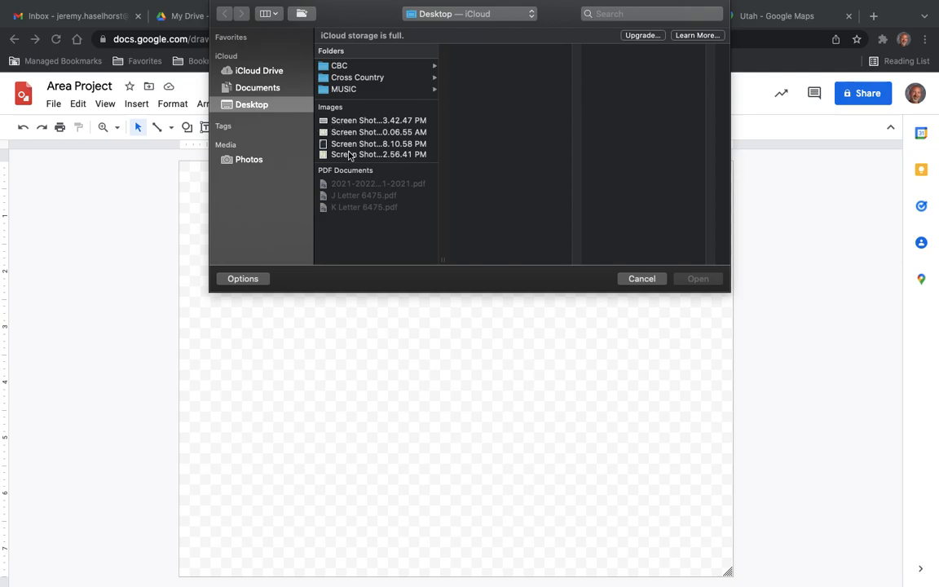
click(349, 155)
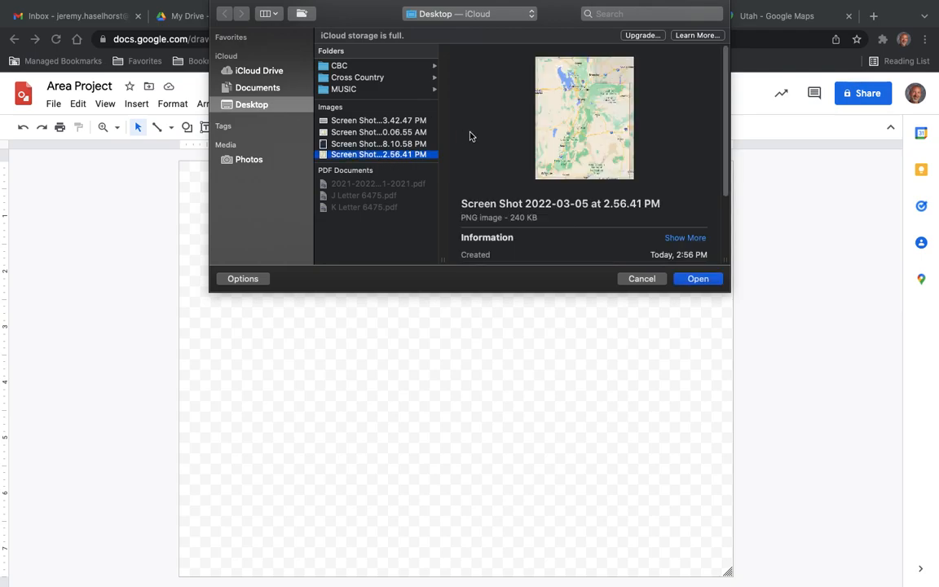
click(694, 278)
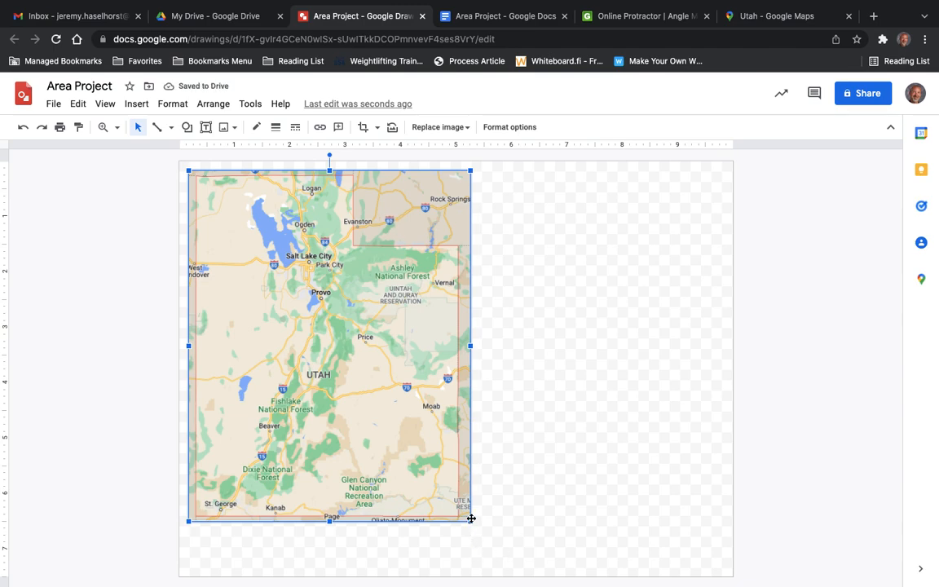
Enlarge the Utah map image to nearly the canvas height and move it to the middle of the canvas.
drag(470, 521, 509, 556)
drag(452, 387, 542, 376)
click(651, 368)
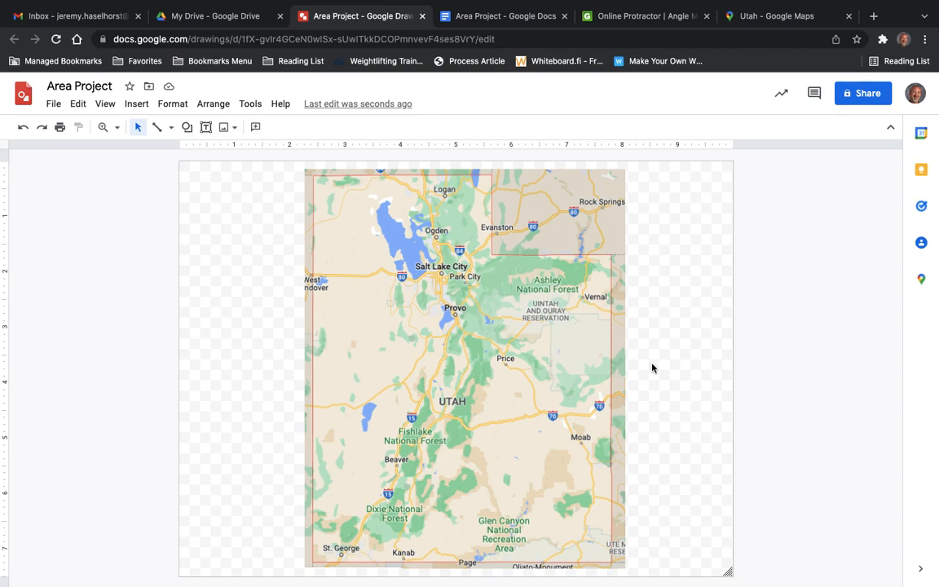
Draw a straight line along Utah's northern border, from the northwest corner to the notch, and set its weight to 8px.
click(158, 132)
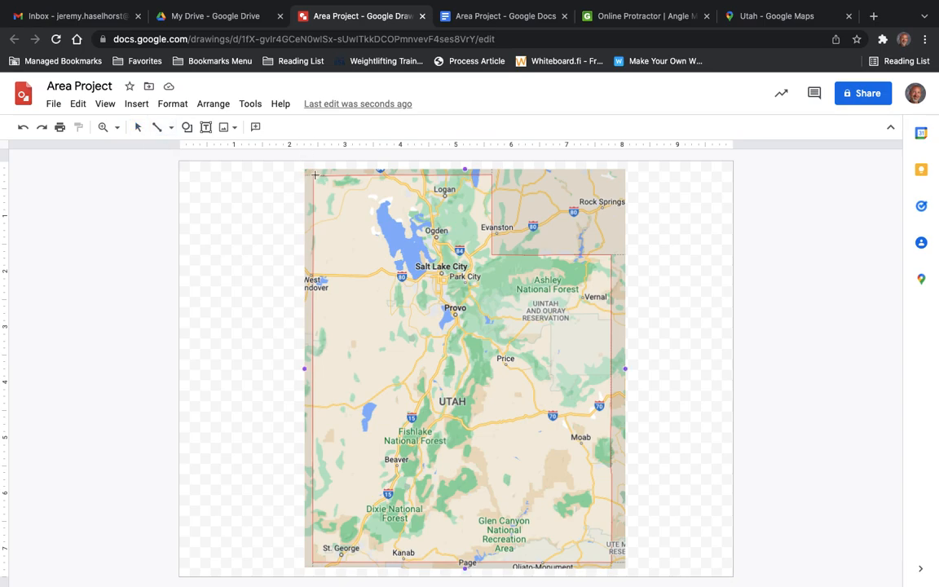
mouse_move(313, 176)
mouse_down()
mouse_move(343, 161)
mouse_move(407, 158)
mouse_move(490, 174)
mouse_up()
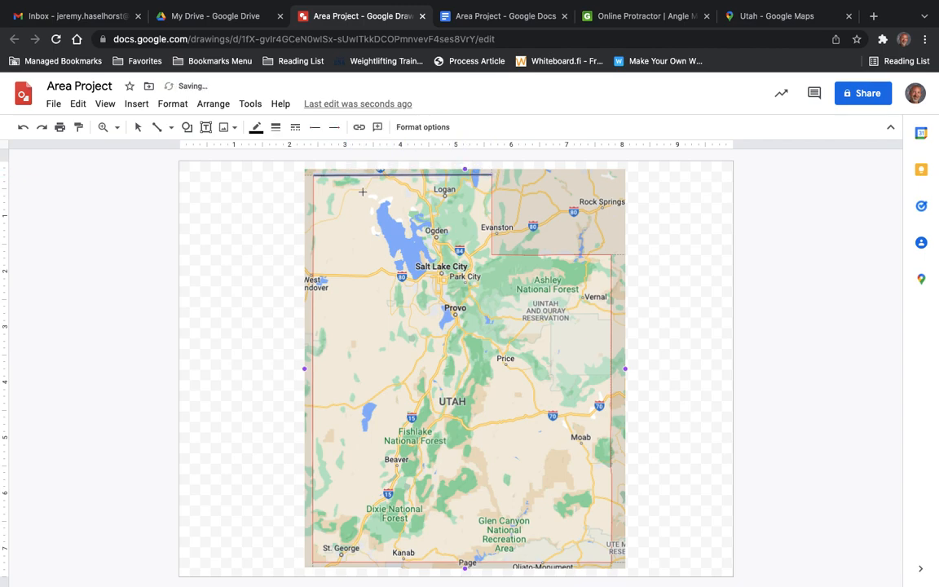
click(276, 128)
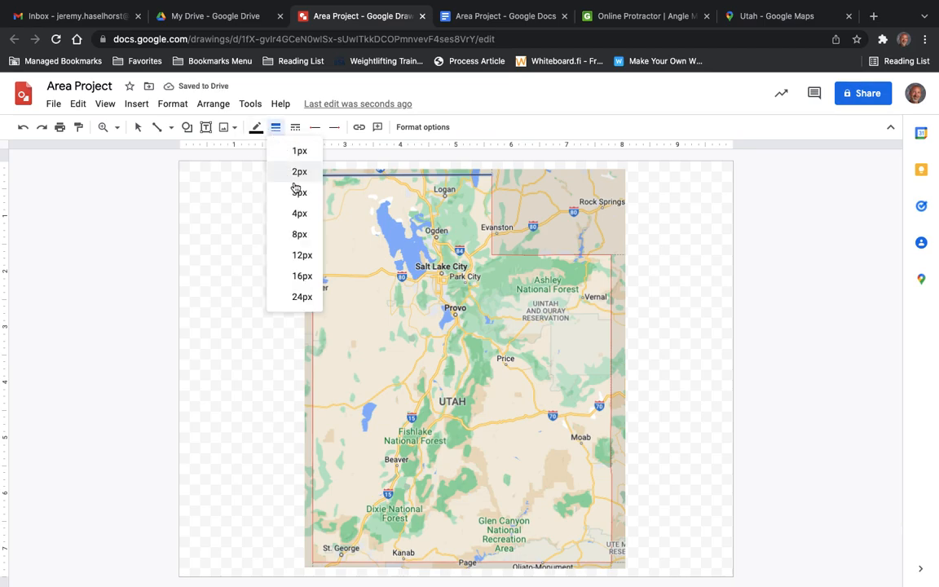
click(299, 213)
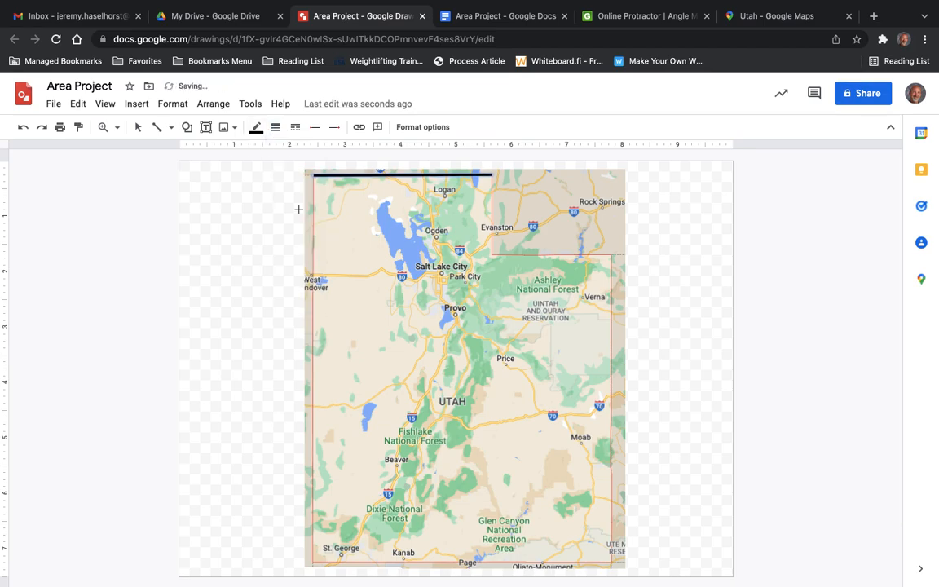
click(276, 128)
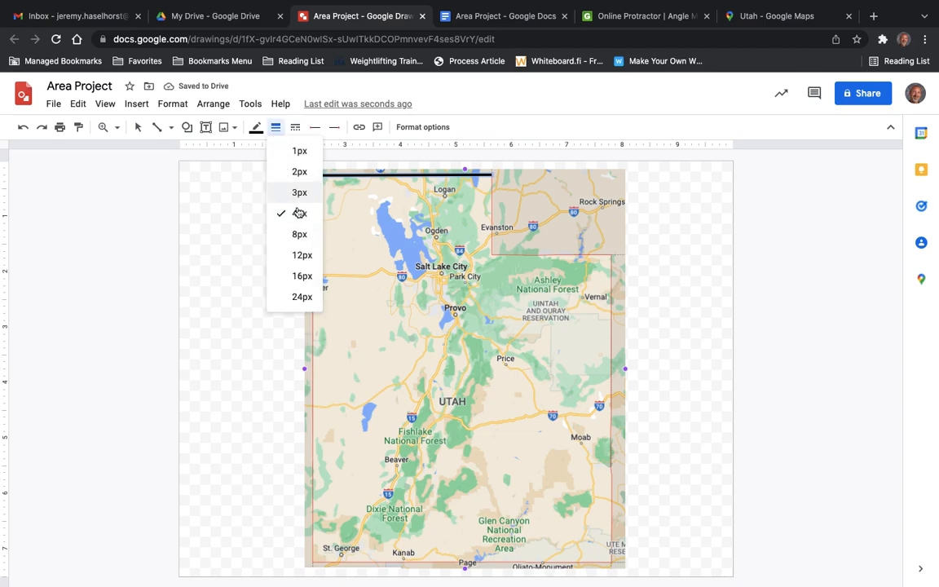
click(299, 234)
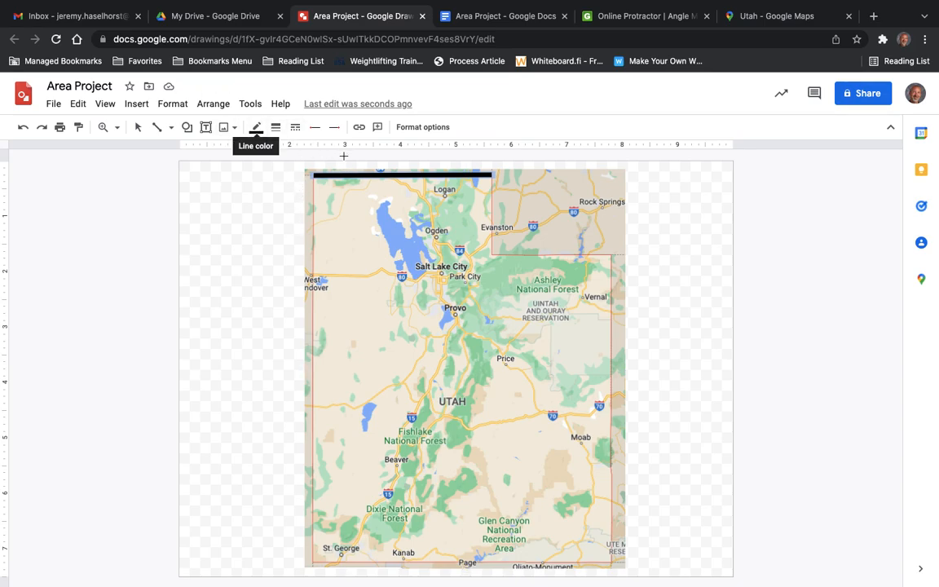
Draw straight lines along Utah's full western and southern borders, meeting at the southwest corner.
click(161, 132)
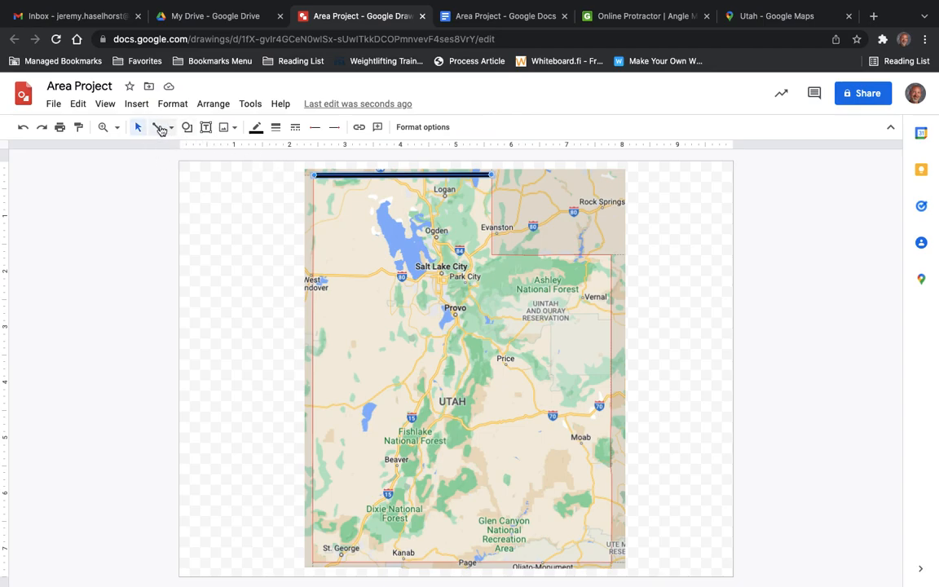
drag(313, 180, 311, 561)
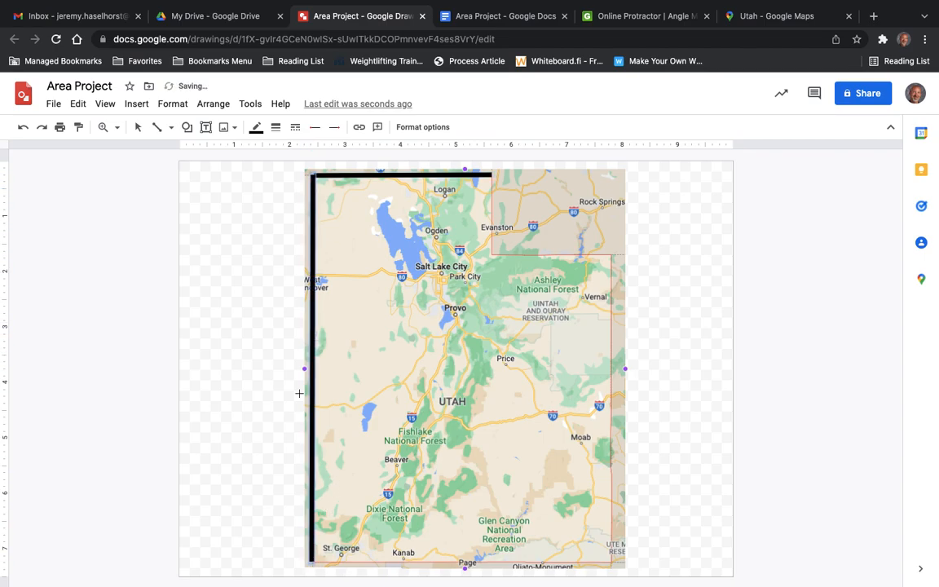
click(138, 126)
click(157, 127)
drag(312, 560, 611, 563)
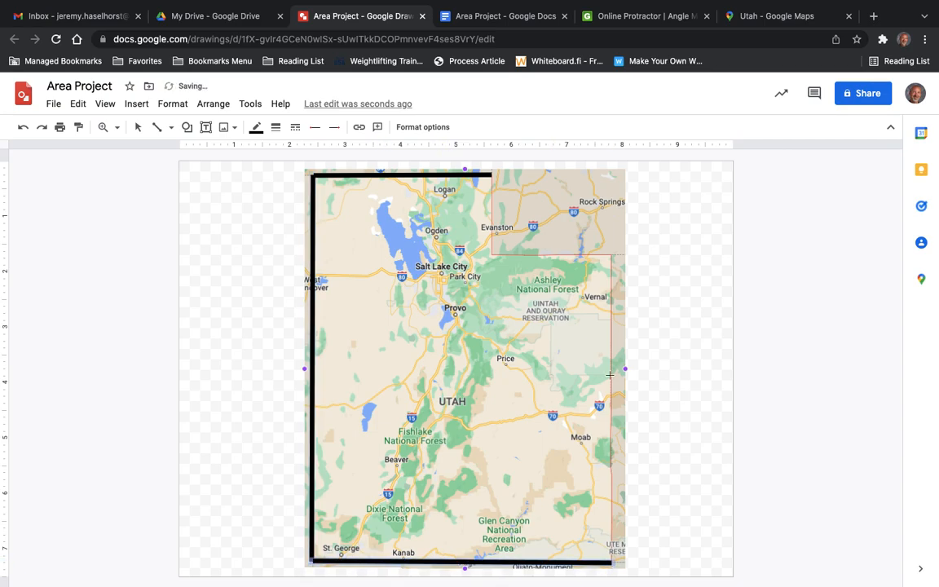
Draw straight lines along Utah's eastern border and both edges of the northeastern notch, closing the state outline.
click(157, 128)
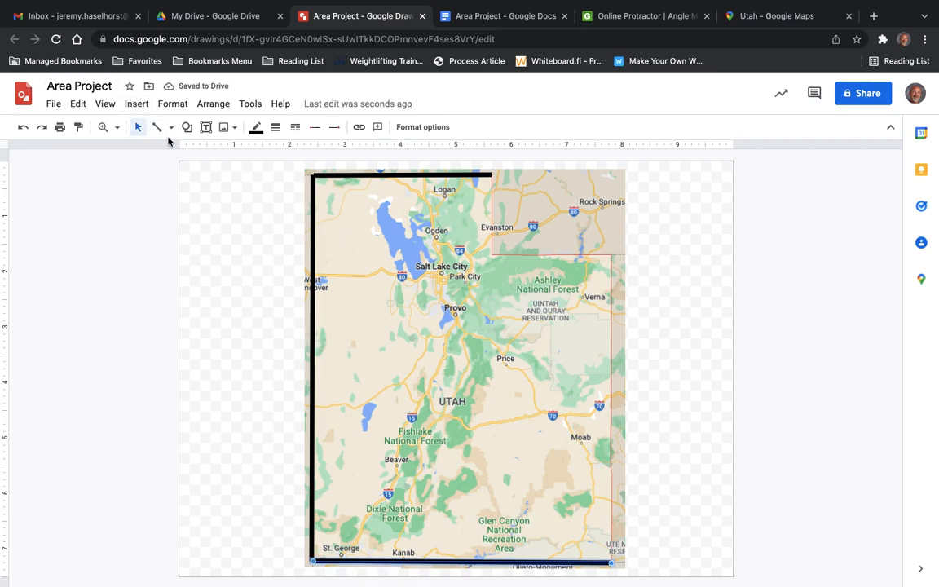
click(157, 128)
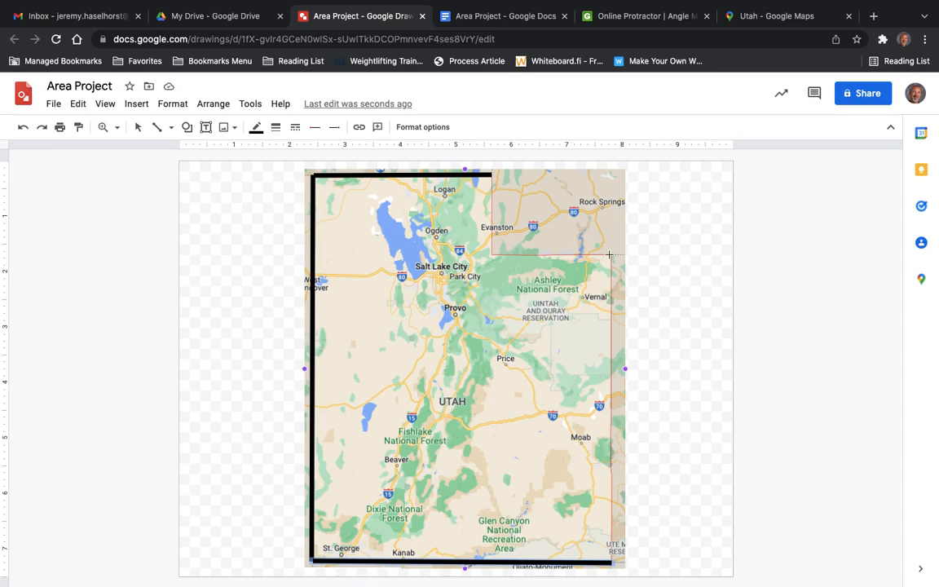
drag(611, 257, 612, 563)
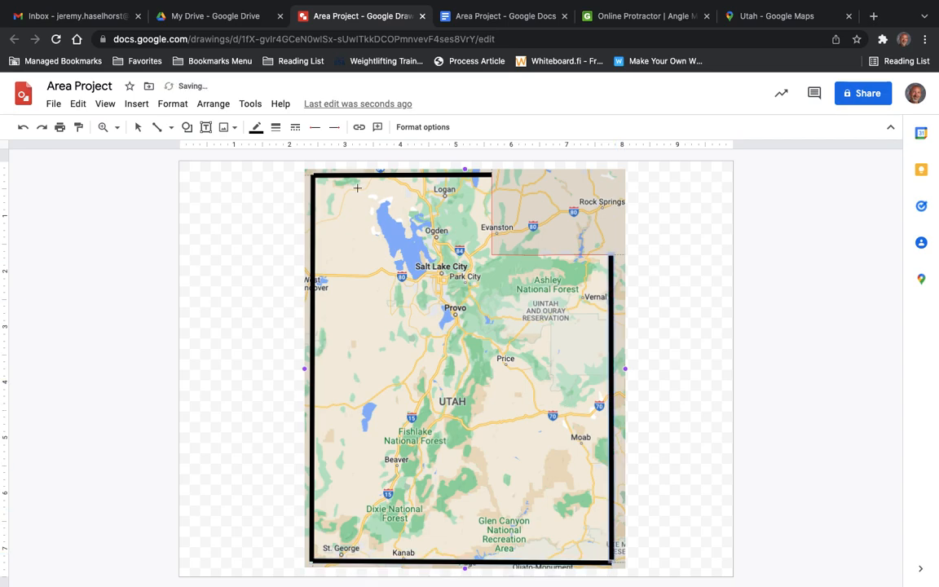
click(157, 129)
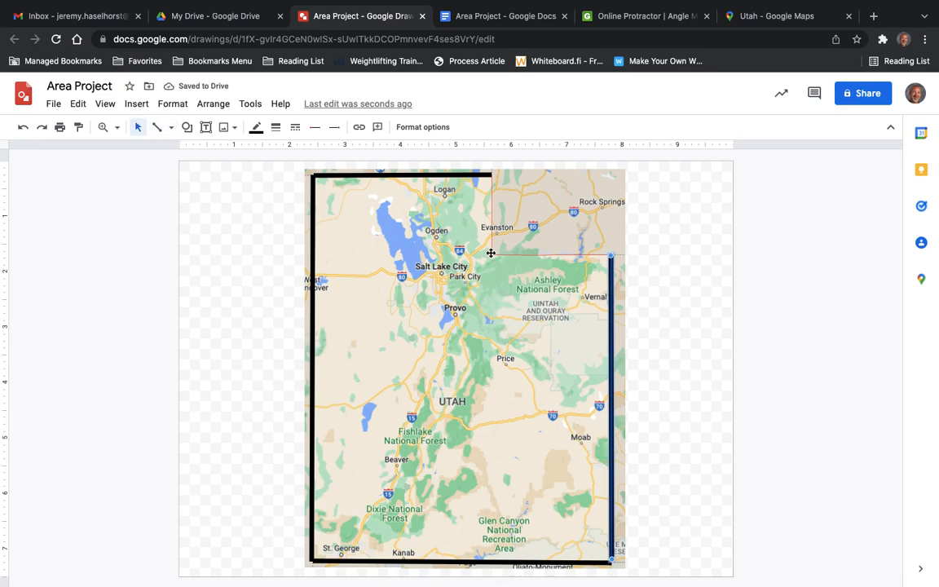
click(158, 127)
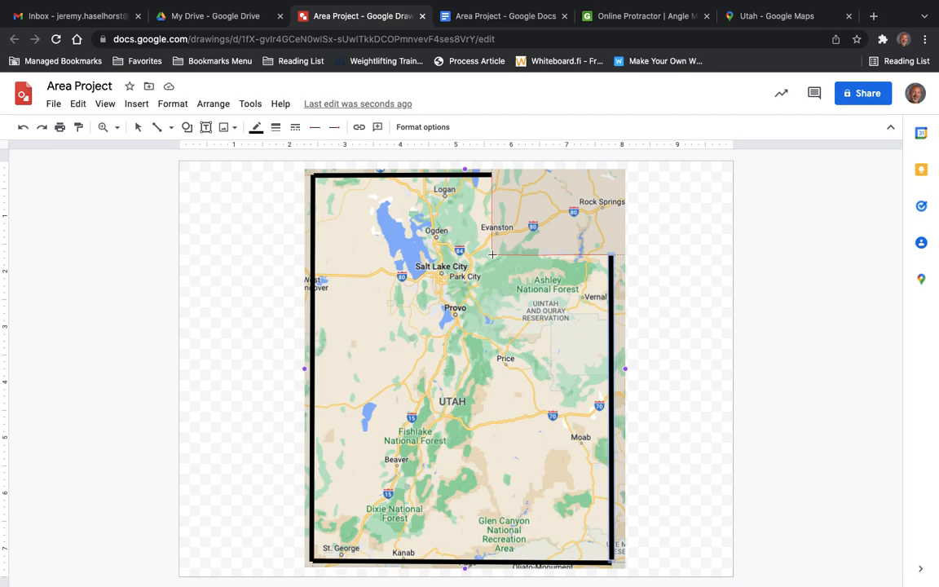
drag(492, 254, 493, 256)
click(138, 127)
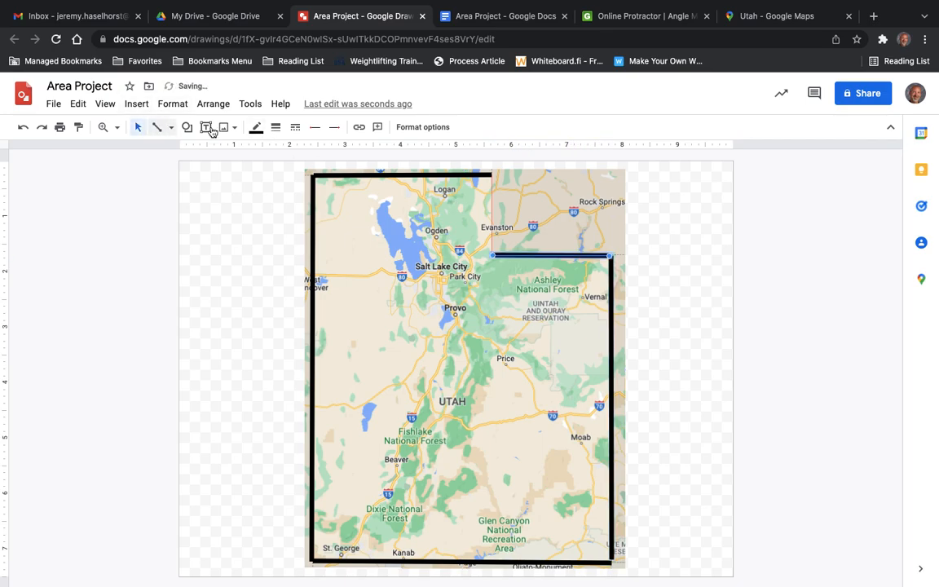
click(156, 127)
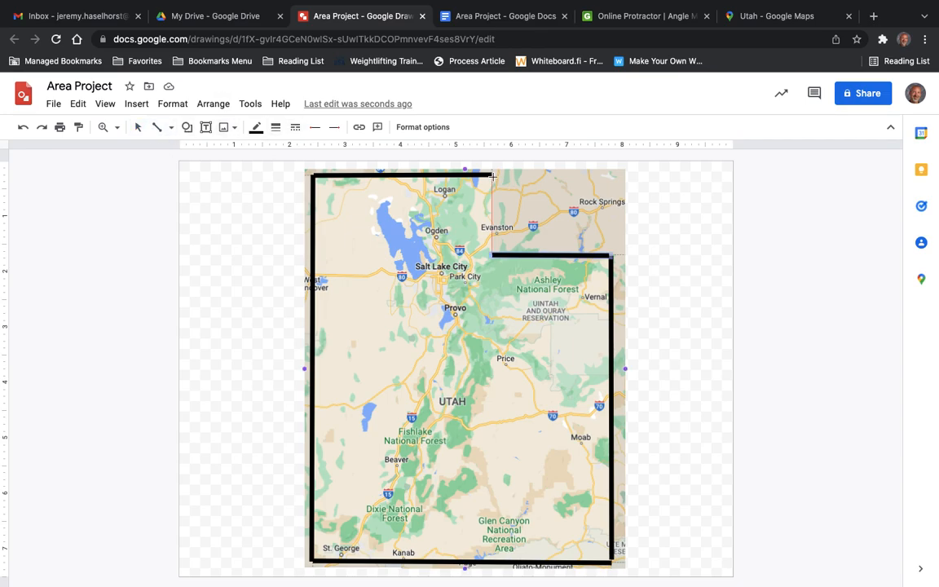
drag(492, 177, 493, 254)
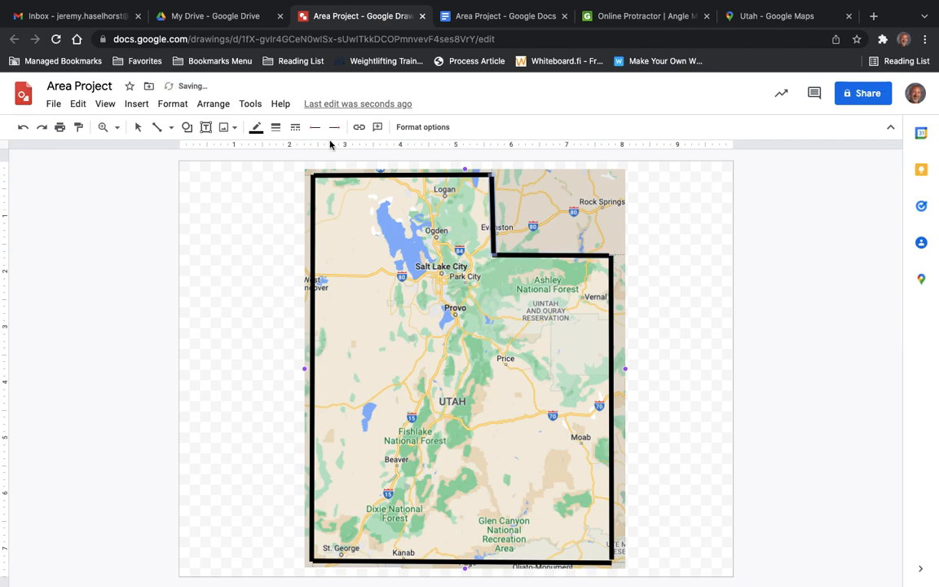
Divide the outline into triangles with lines from the northwest corner to the notch's inner corner, to the southwest corner, to the eastern border's upper end.
click(158, 129)
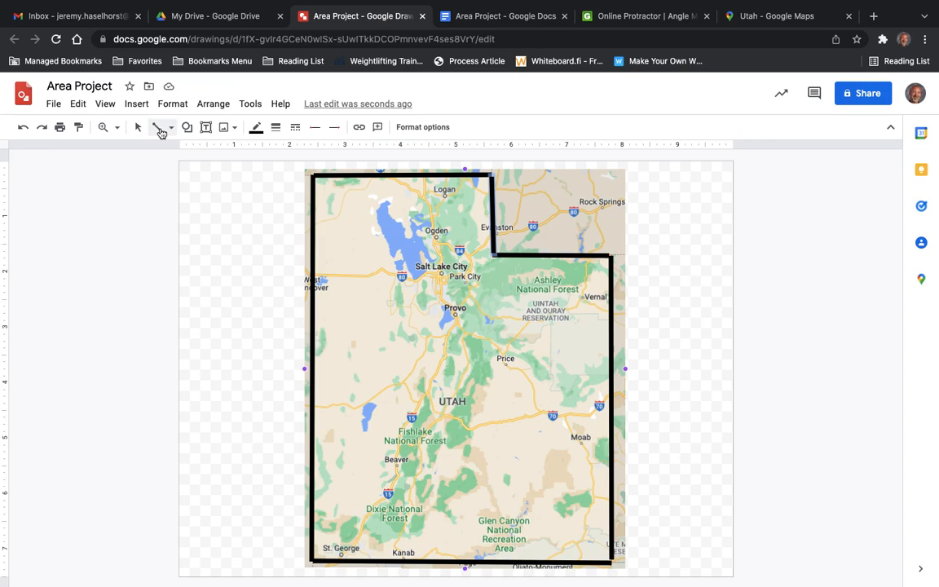
click(141, 130)
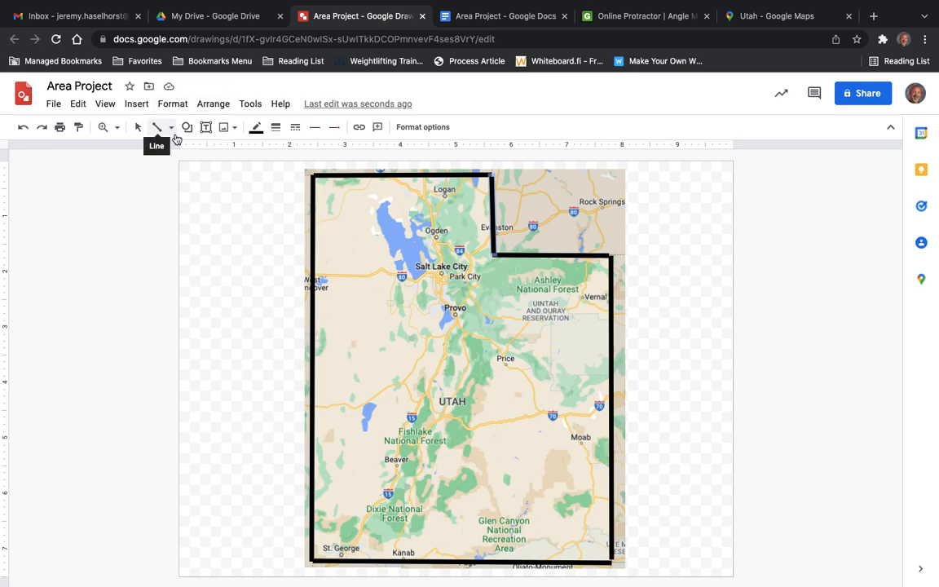
click(153, 130)
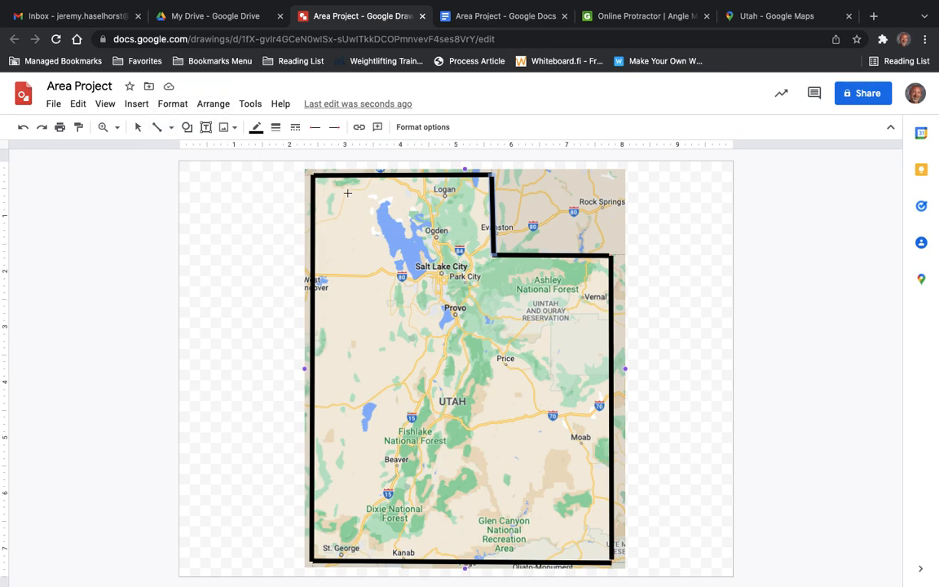
drag(315, 176, 494, 256)
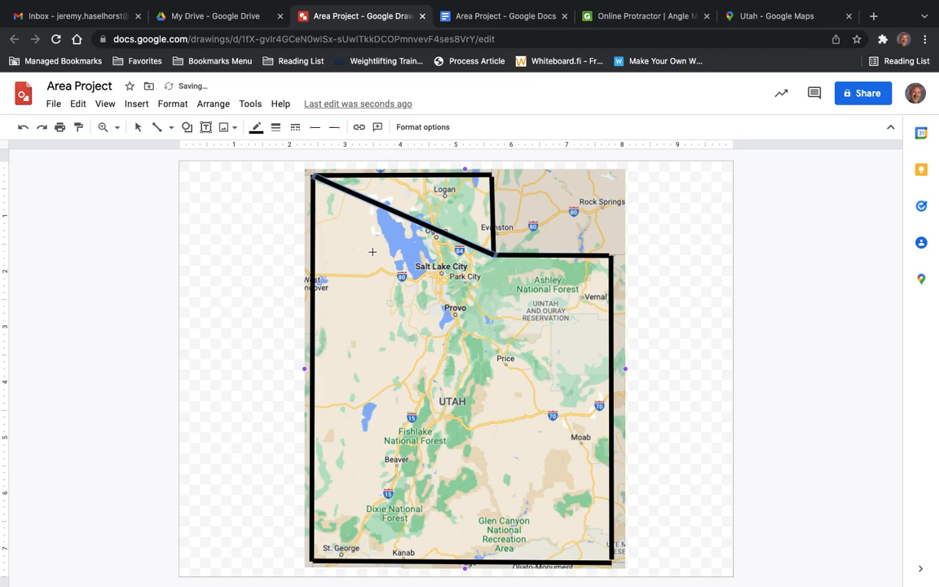
click(158, 131)
click(158, 130)
drag(494, 256, 313, 561)
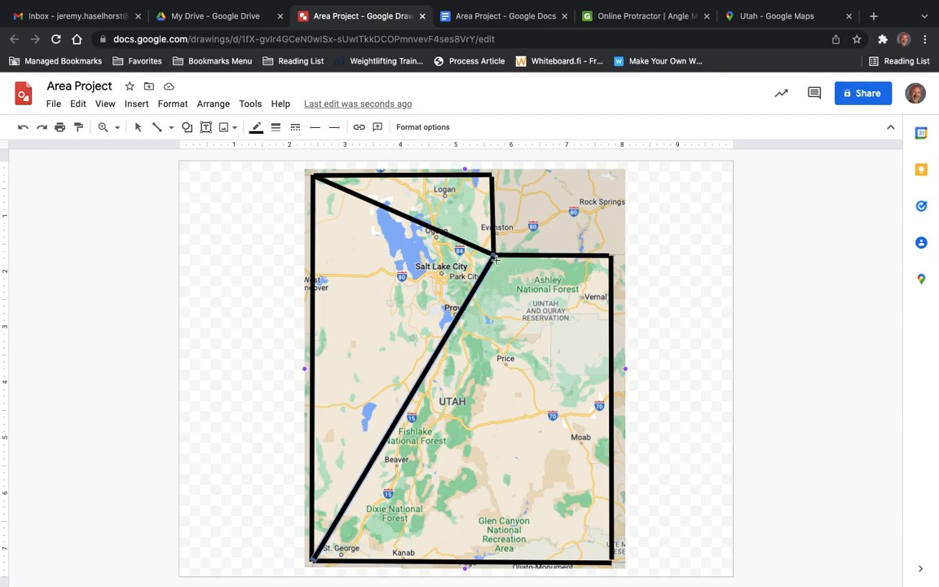
click(155, 132)
drag(313, 559, 610, 258)
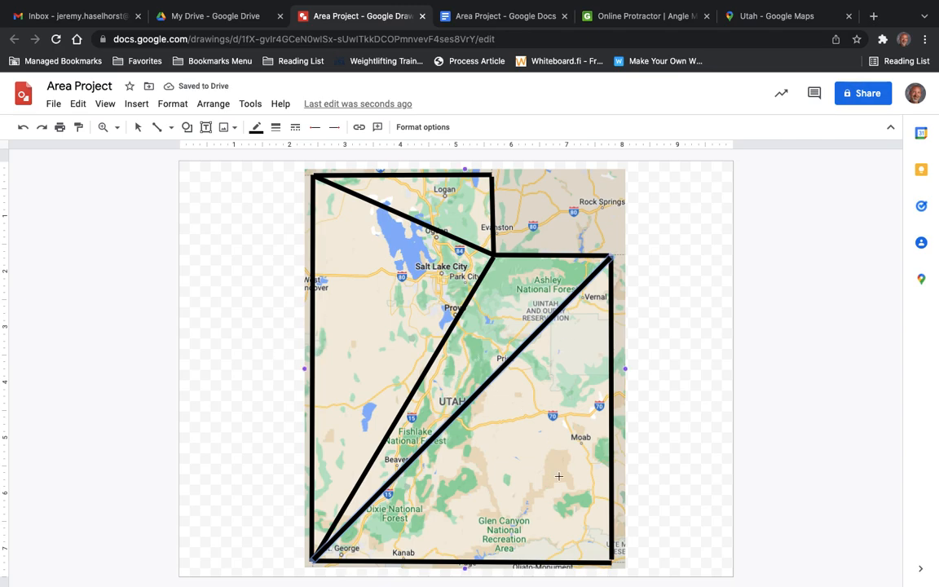
Draw a short diagonal line in the empty canvas area west of the map and delete it.
drag(210, 383, 273, 446)
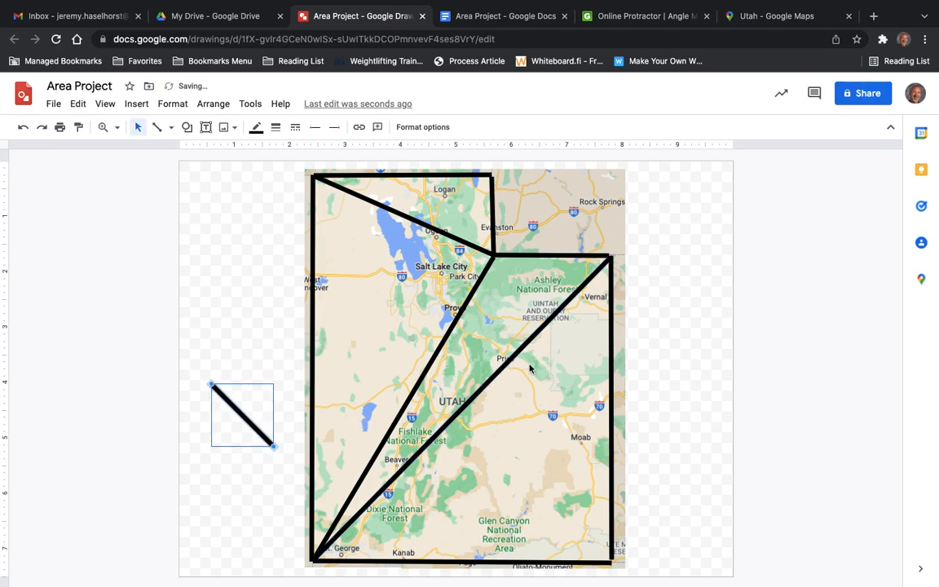
right_click(239, 412)
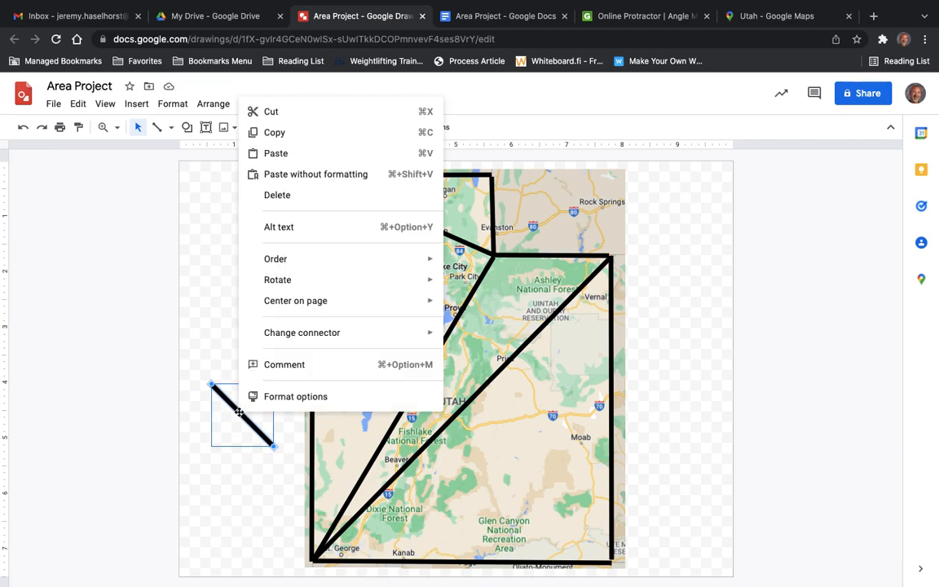
click(291, 196)
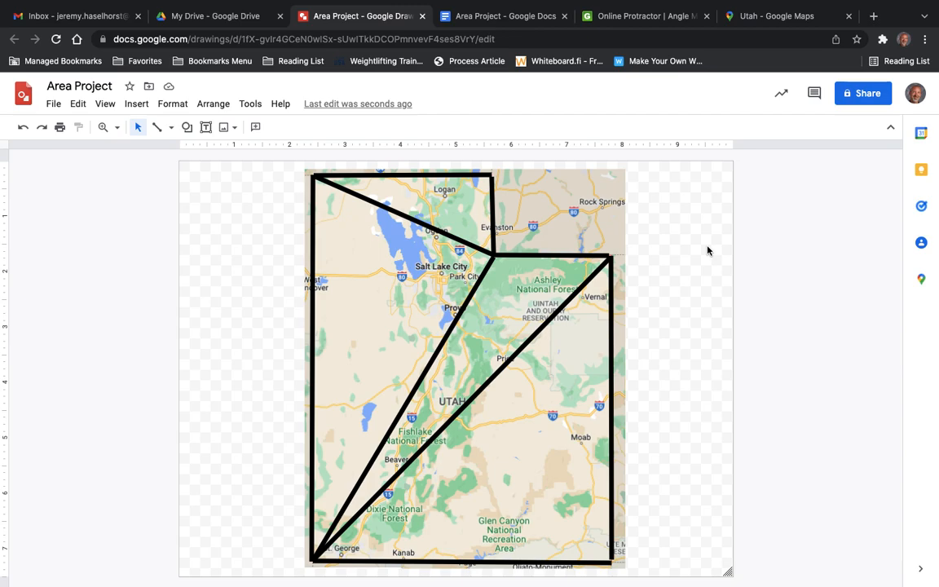
Capture a screenshot of the canvas area containing the outlined Utah map and its triangles.
key(super+shift+4)
drag(300, 164, 635, 573)
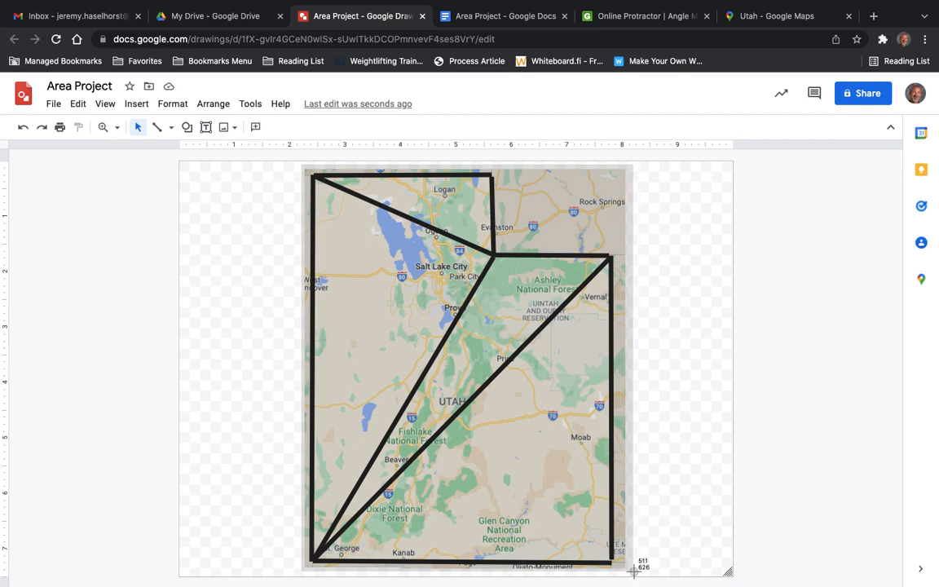
drag(634, 572, 635, 572)
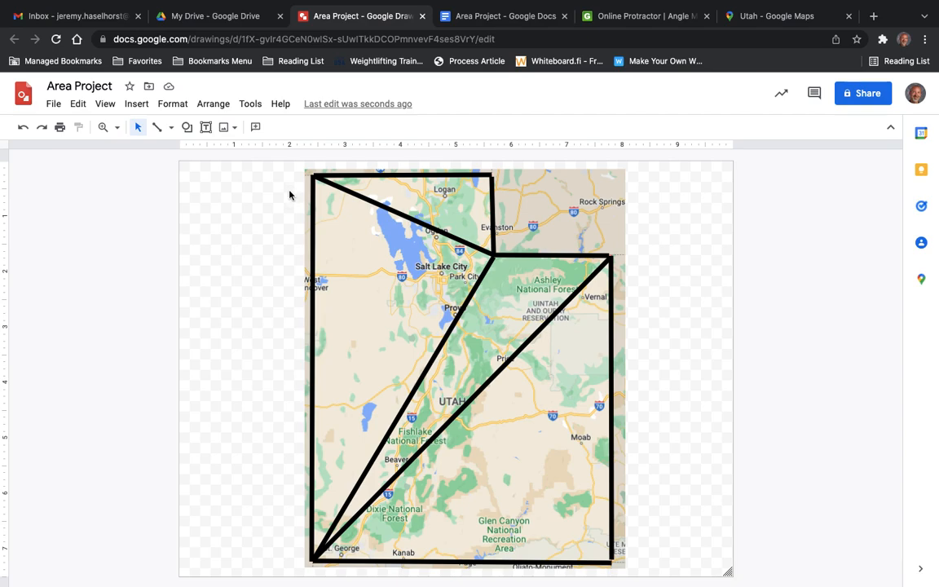
Switch to the Utah map in Google Maps and measure the northern border from the northwest corner to the notch's upper corner.
click(773, 18)
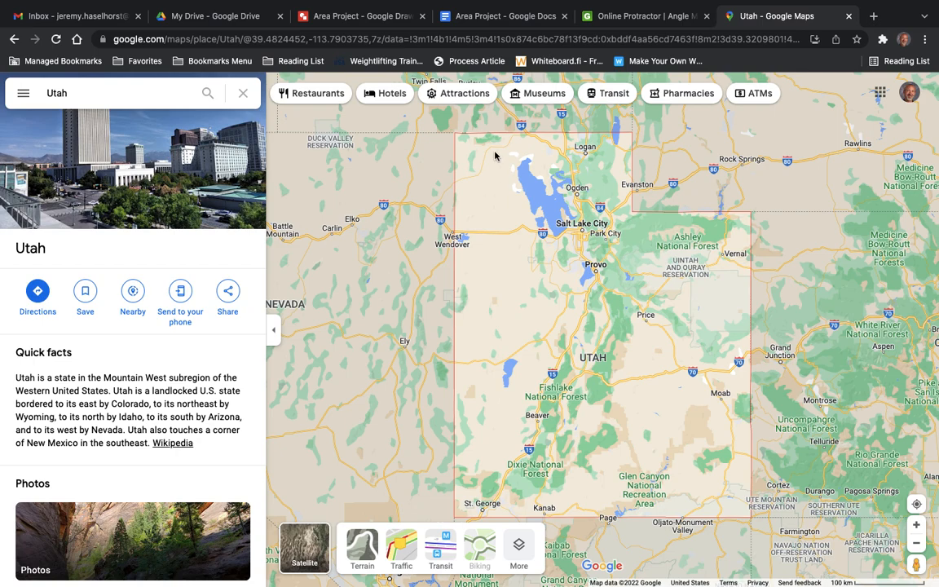
right_click(456, 137)
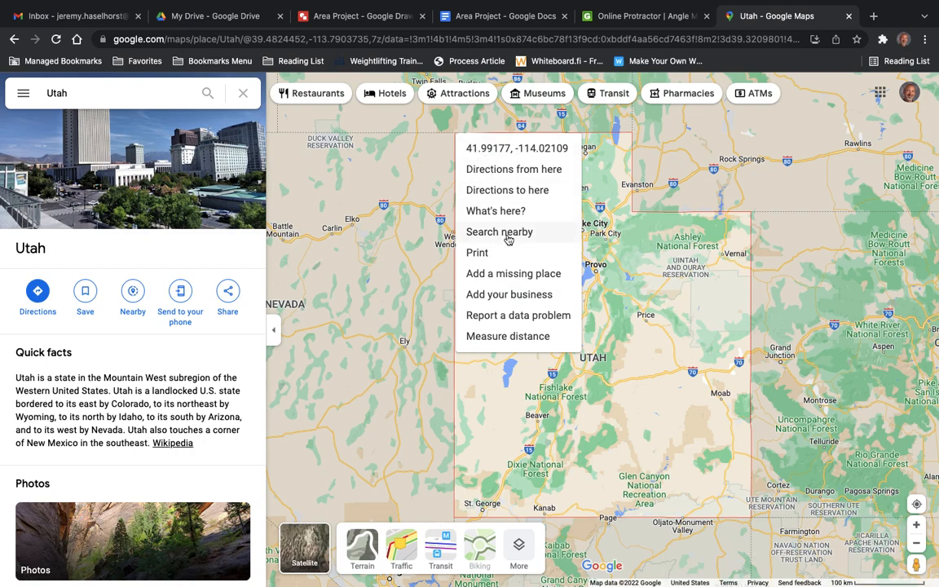
click(521, 337)
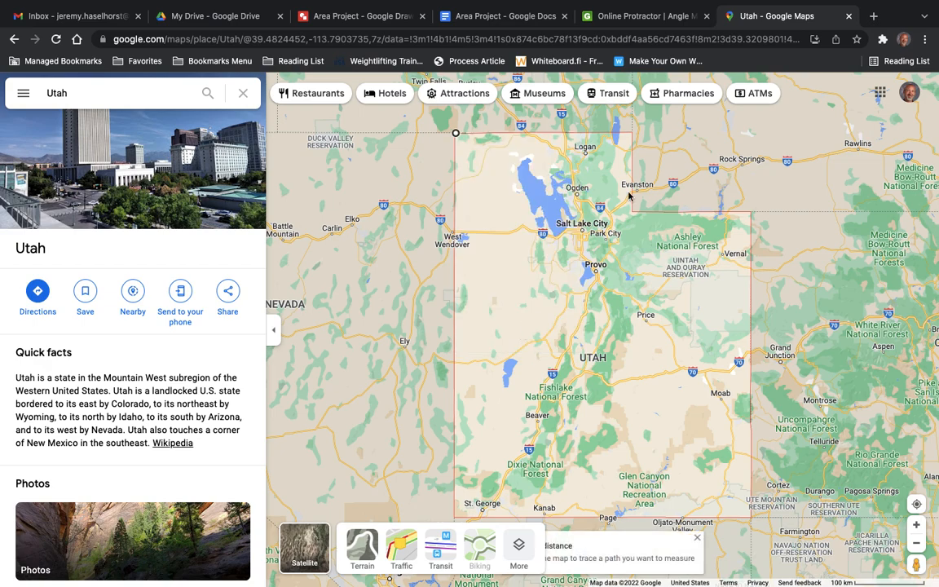
click(633, 134)
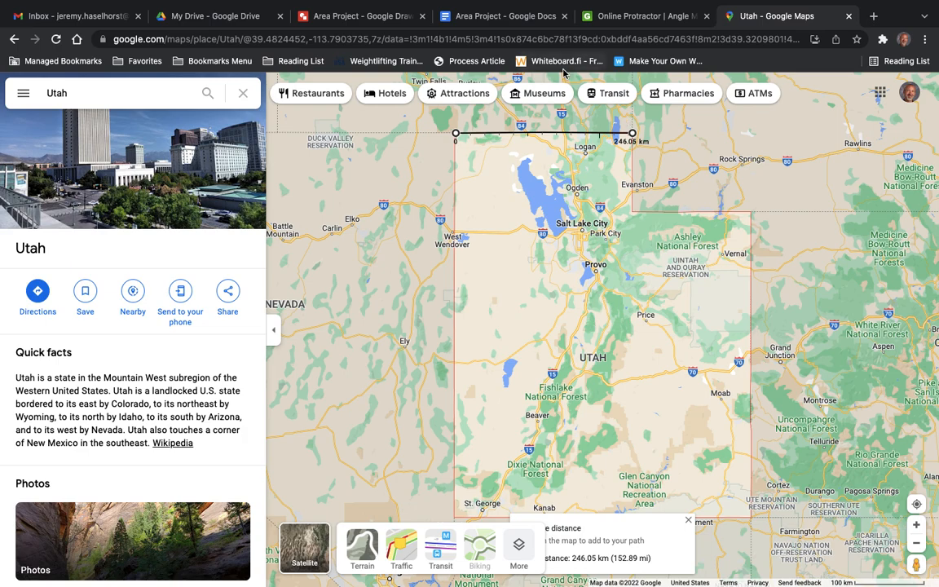
Switch to the Area Project drawing and add a one-line text label reading 152.9 m just above the northern border line.
click(356, 22)
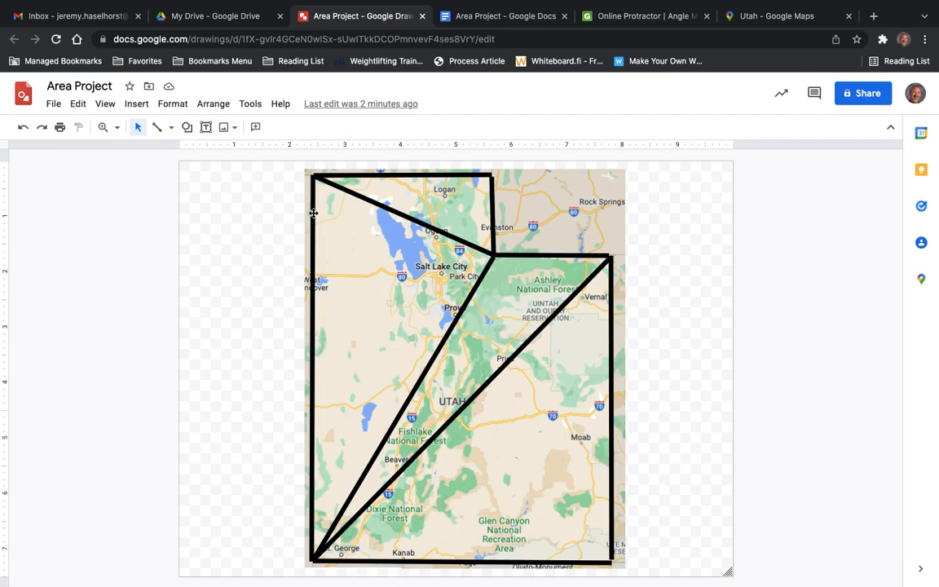
click(206, 129)
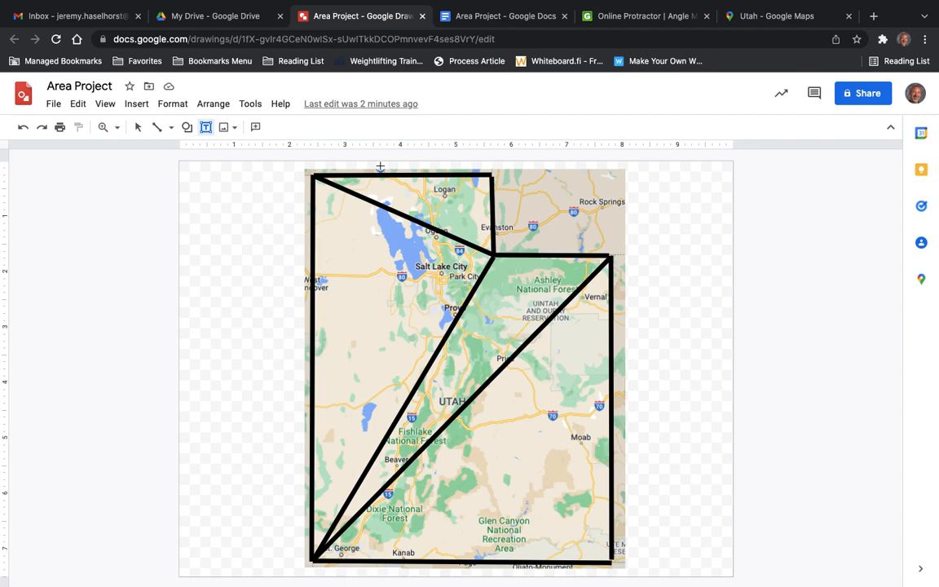
drag(380, 166, 424, 180)
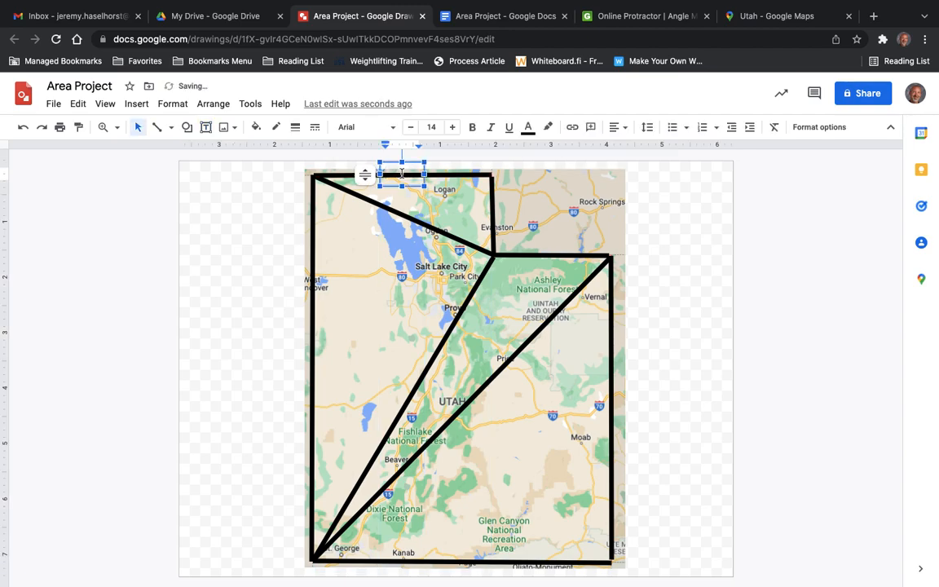
text(45)
key(Return)
text(m)
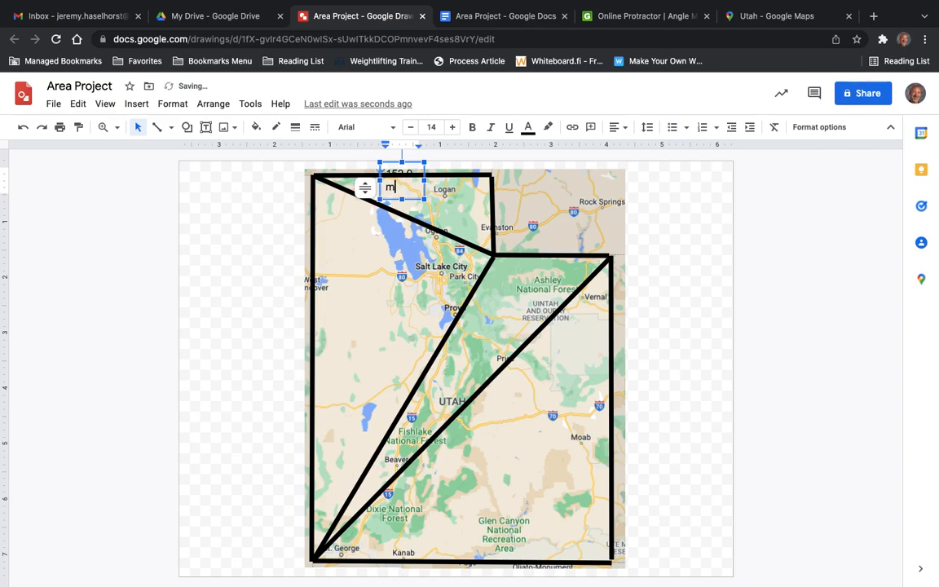
click(433, 180)
drag(430, 180, 425, 156)
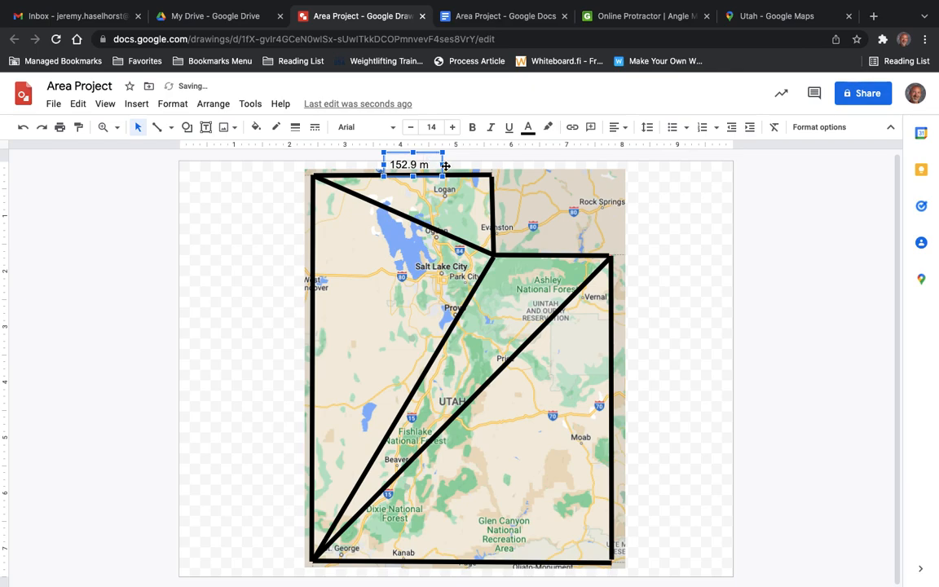
click(524, 186)
click(675, 200)
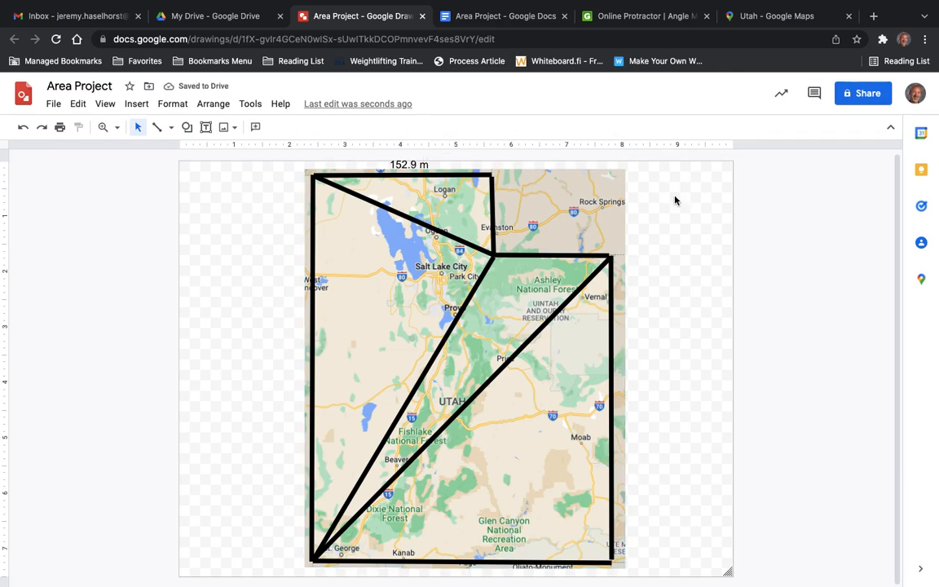
Switch to the Utah map in Google Maps, clear the previous measurement, and measure from the southwest corner to the notch's inner corner.
click(758, 21)
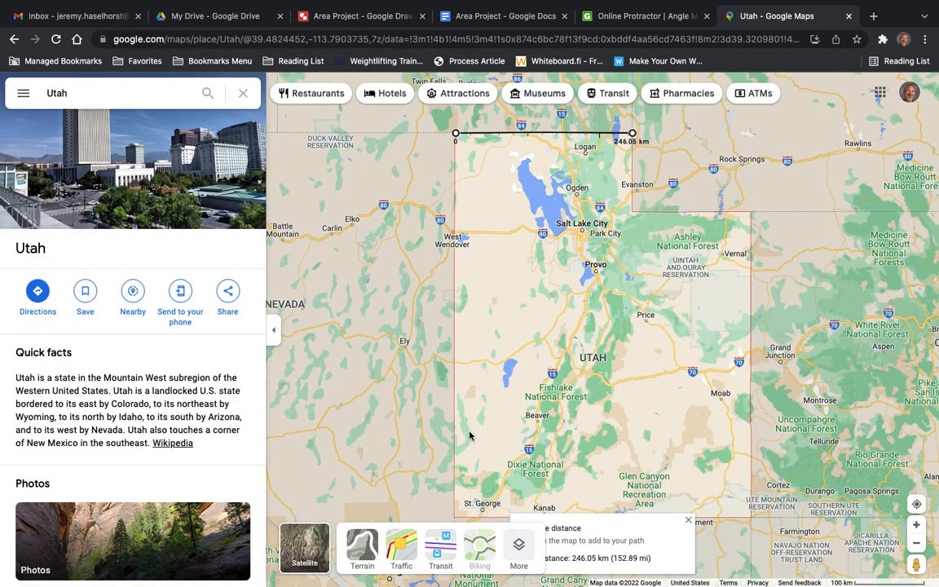
click(689, 521)
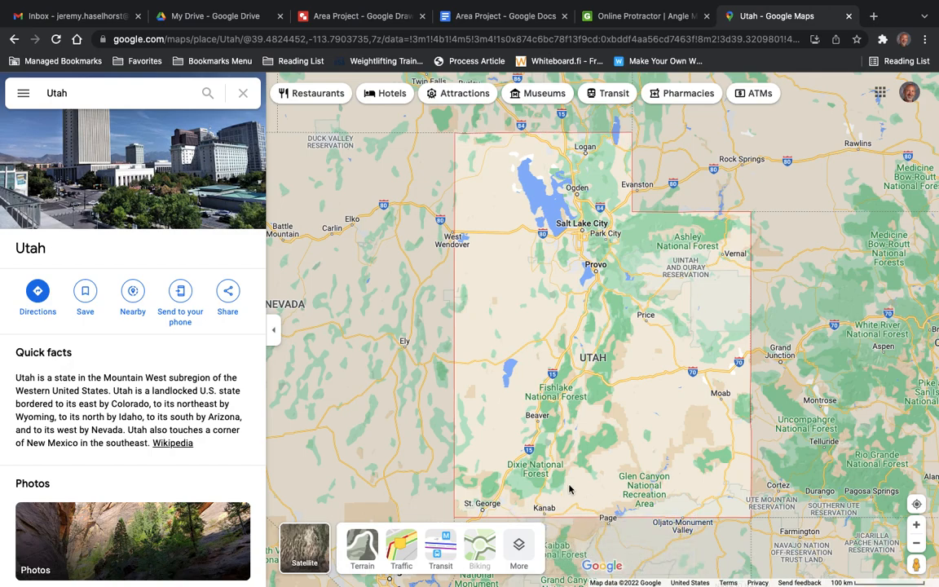
right_click(454, 520)
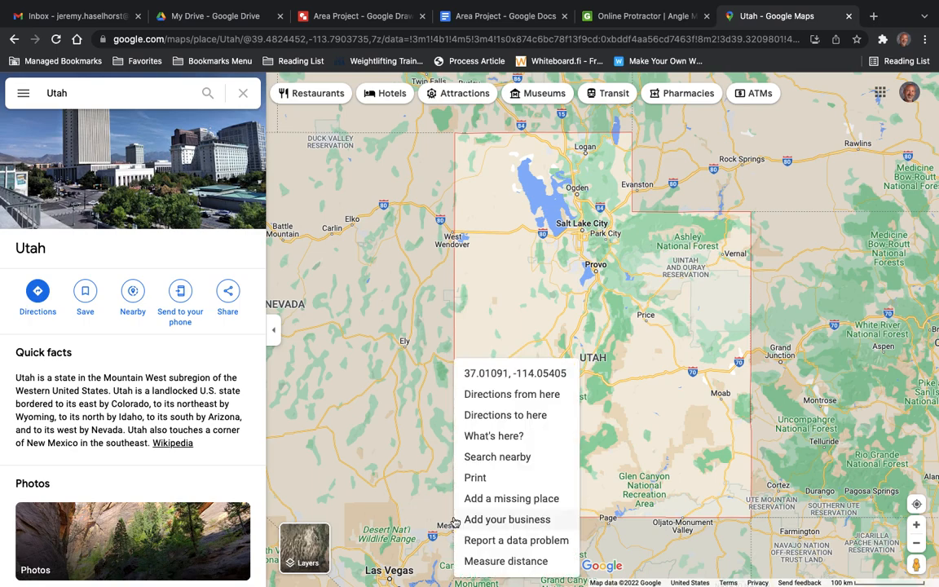
click(479, 561)
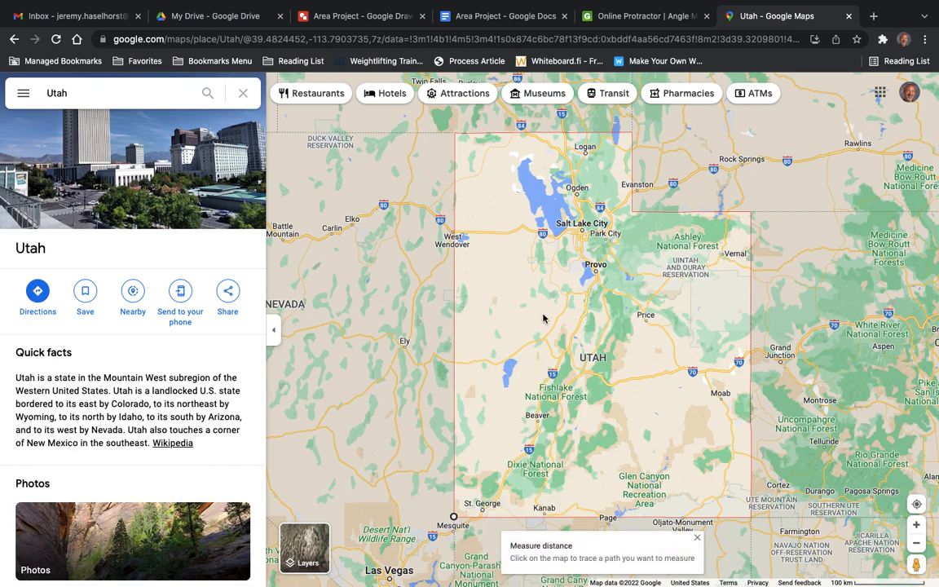
right_click(632, 215)
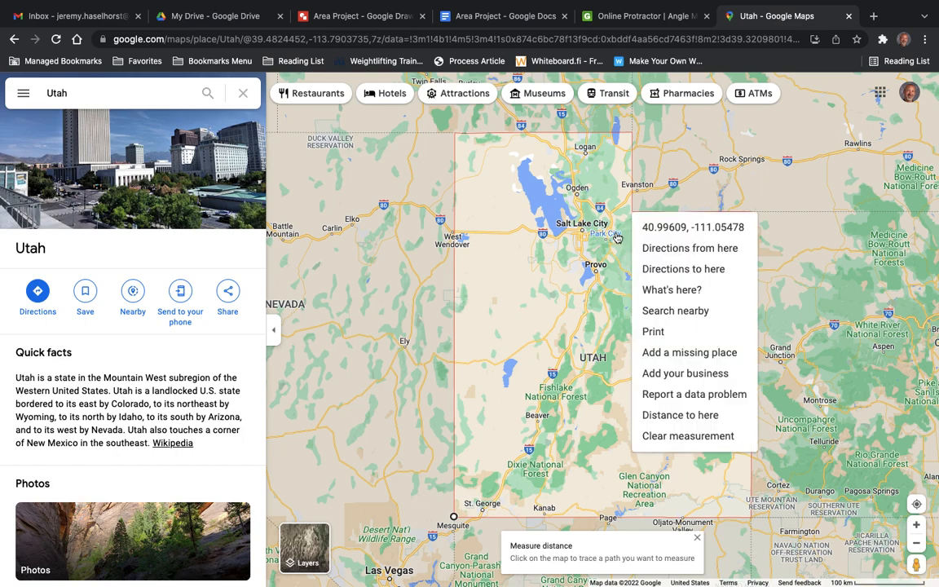
click(614, 315)
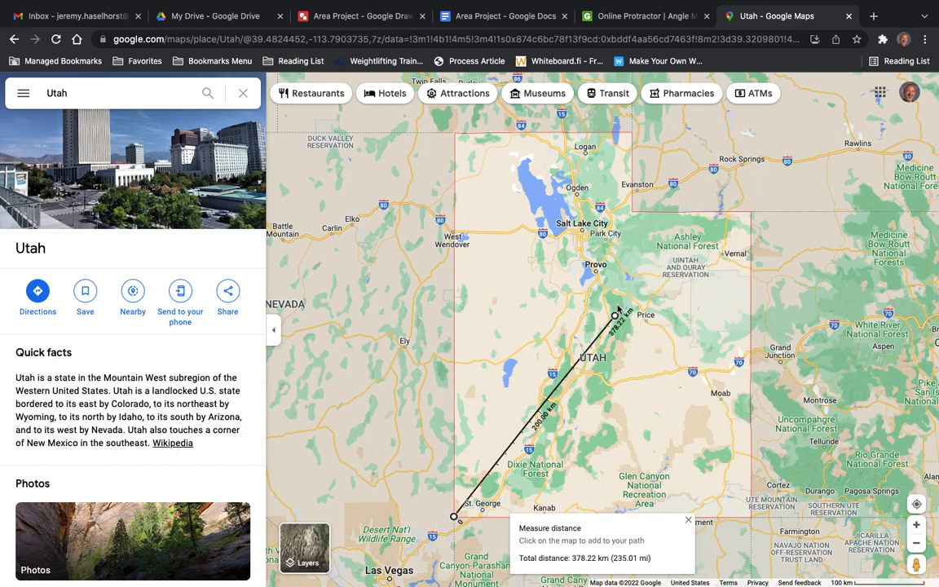
drag(616, 317, 635, 214)
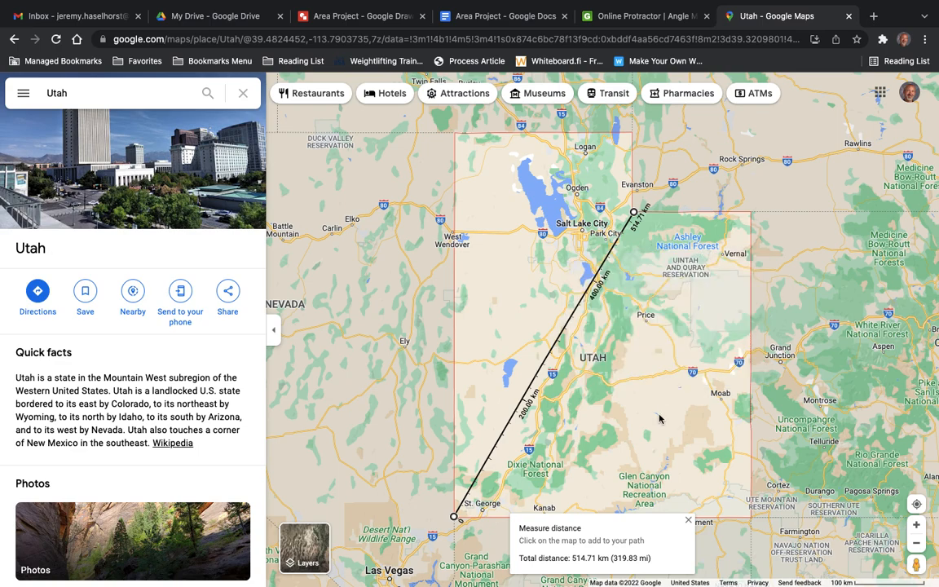
mouse_move(666, 487)
Switch to the Area Project drawing and add a 319.8 m text label rotated parallel to the diagonal from the southwest corner to the notch.
click(376, 24)
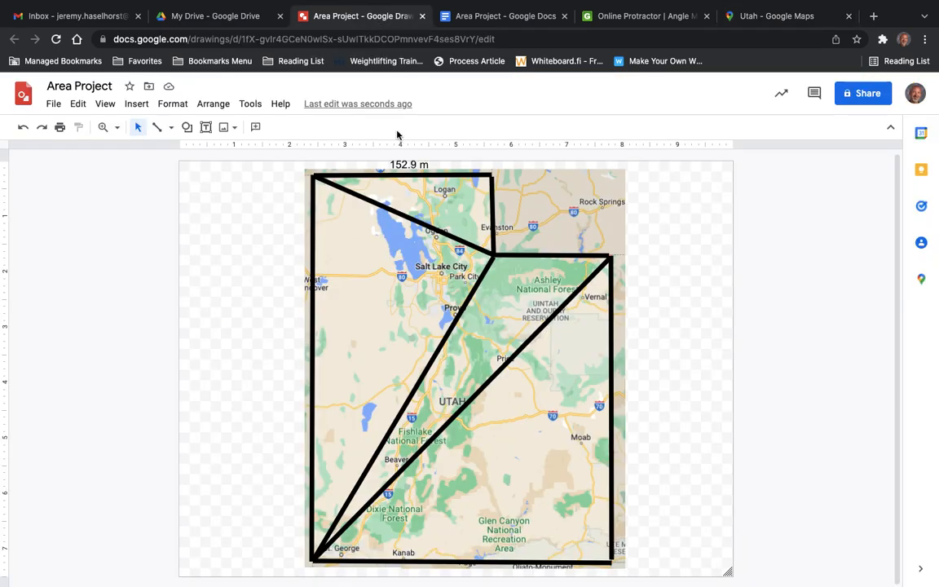
click(723, 18)
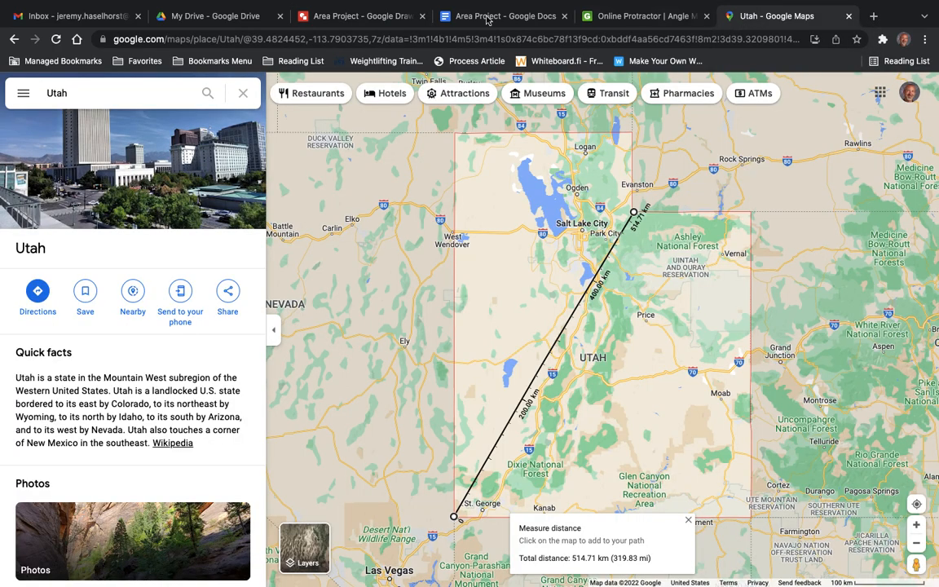
click(287, 19)
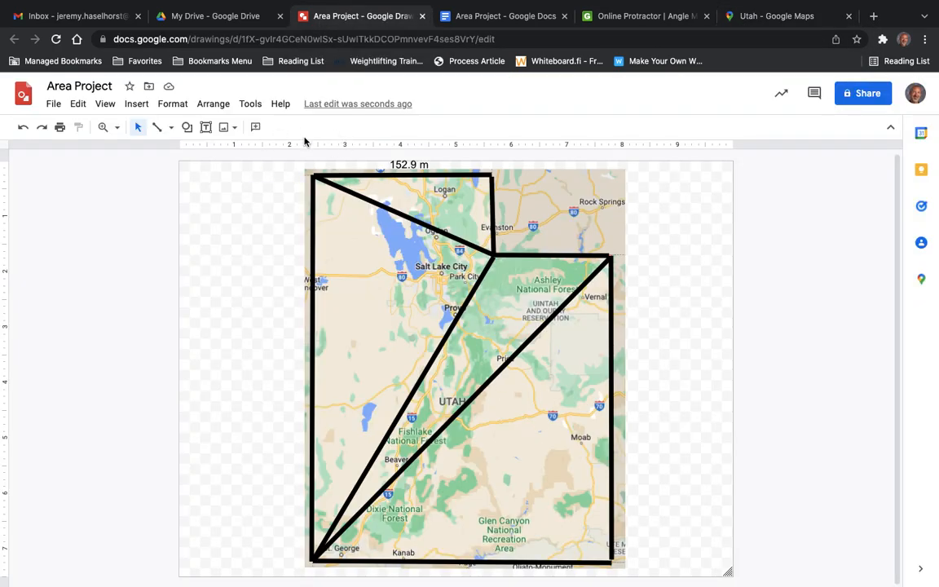
click(206, 128)
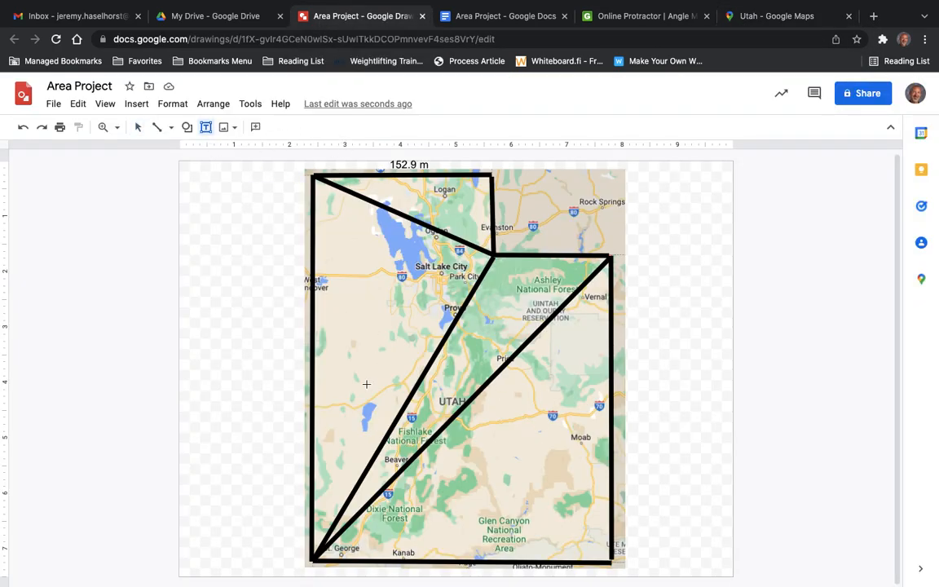
drag(364, 384, 426, 407)
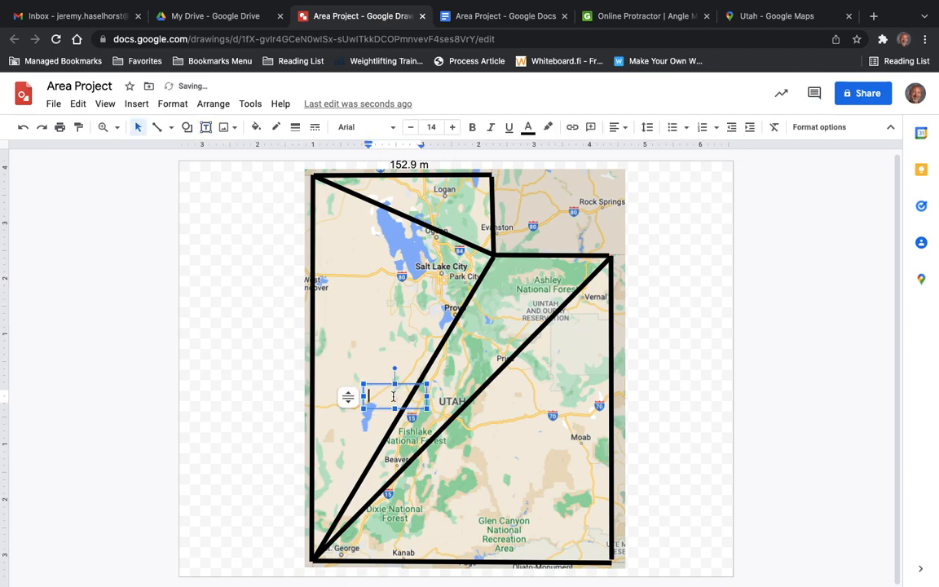
text(319.8 m)
click(388, 372)
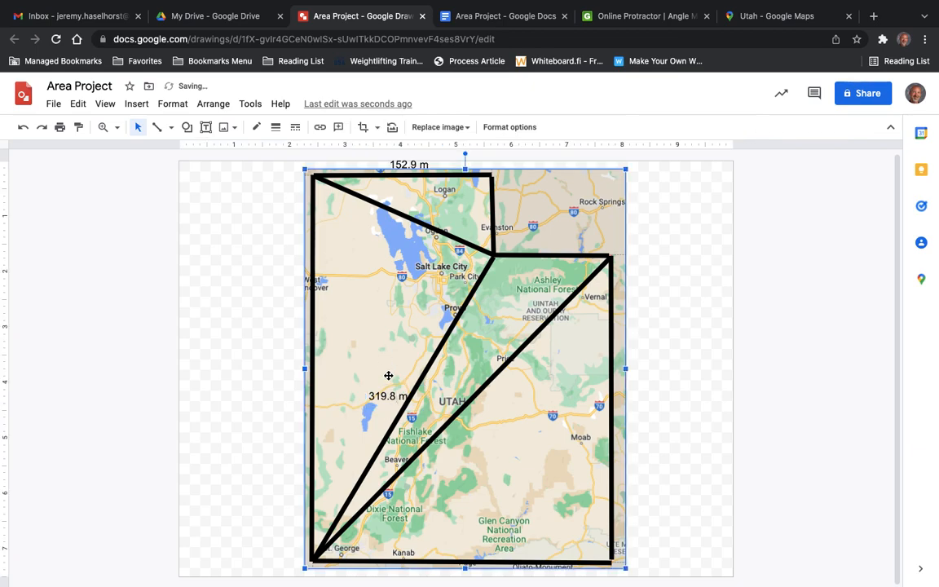
click(404, 392)
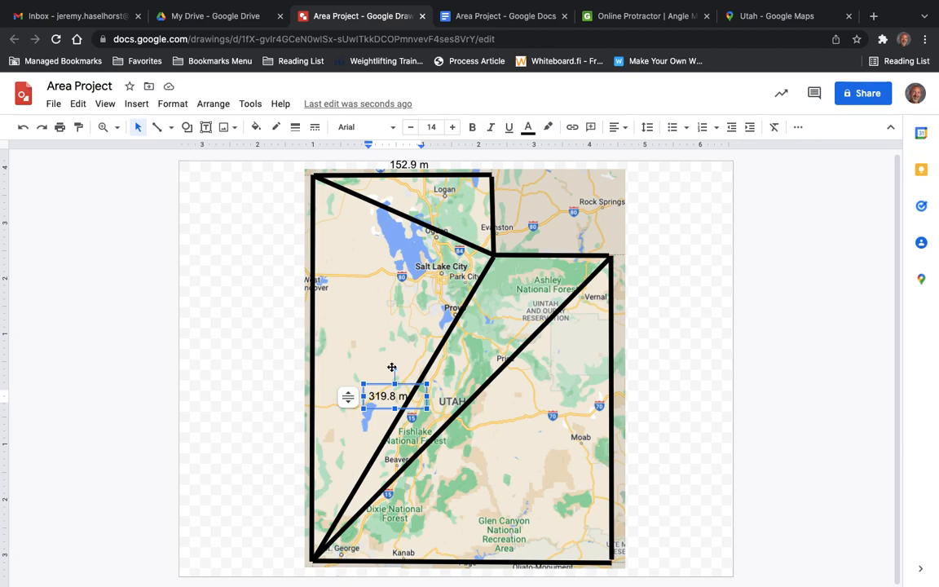
drag(394, 368, 370, 386)
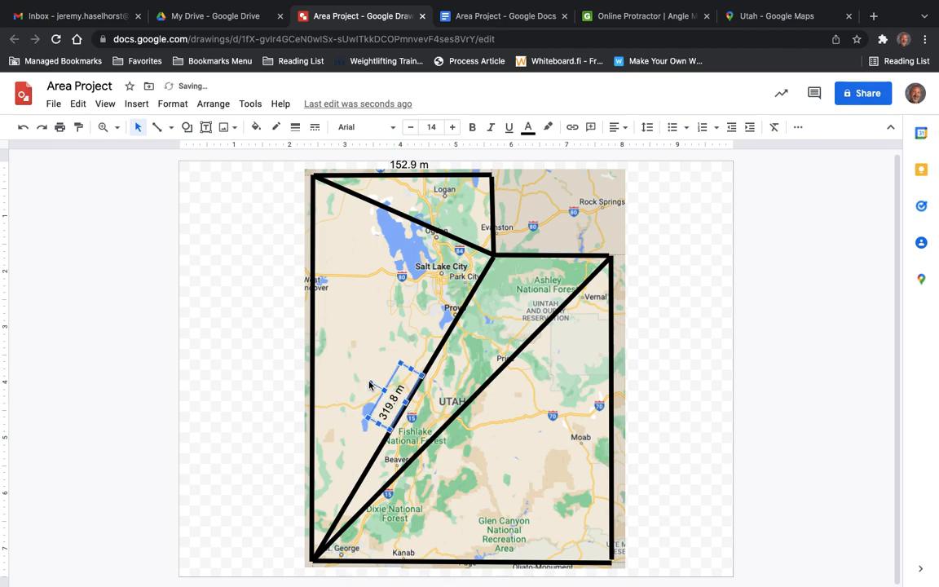
click(239, 390)
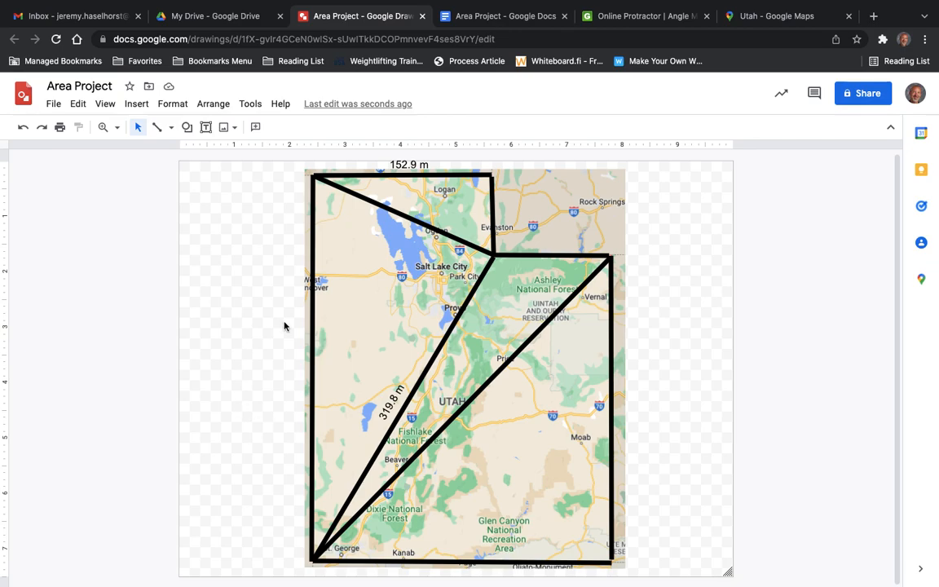
Switch to the Utah map and measure from the northwest corner to the notch's inner corner, followed by the full western border.
click(781, 18)
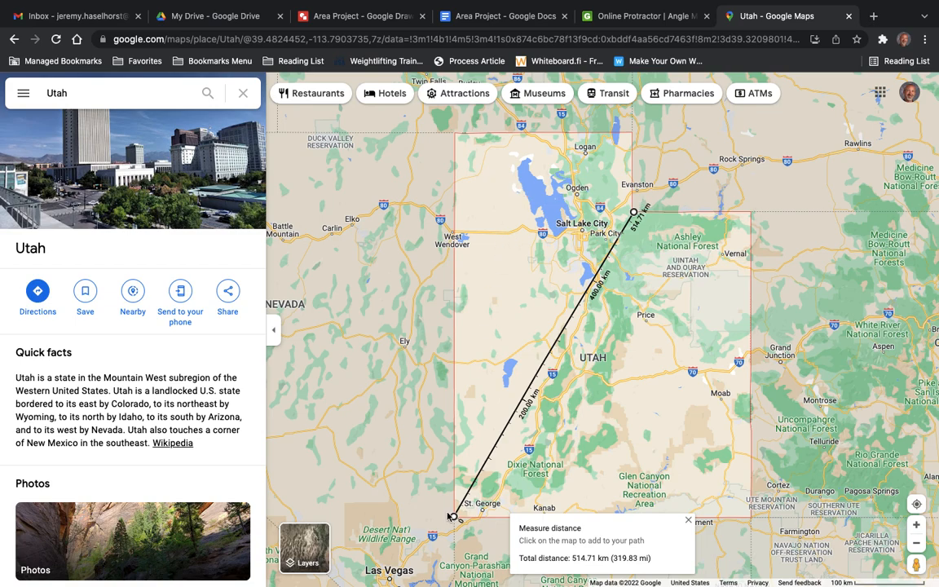
drag(453, 516, 457, 134)
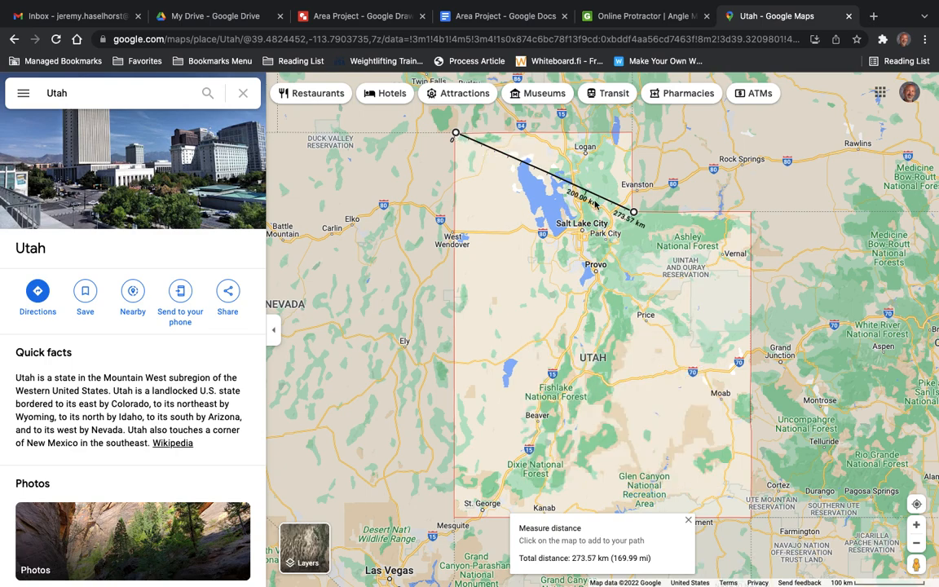
mouse_move(651, 557)
drag(634, 205, 456, 518)
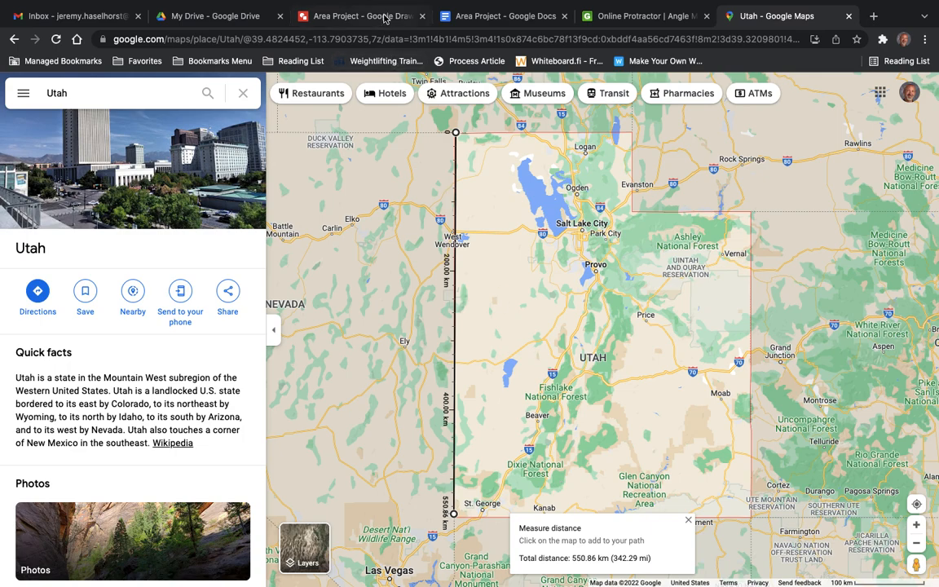
Switch to the Area Project document and examine the directions for measuring side lengths and angles and completing the math work.
click(349, 16)
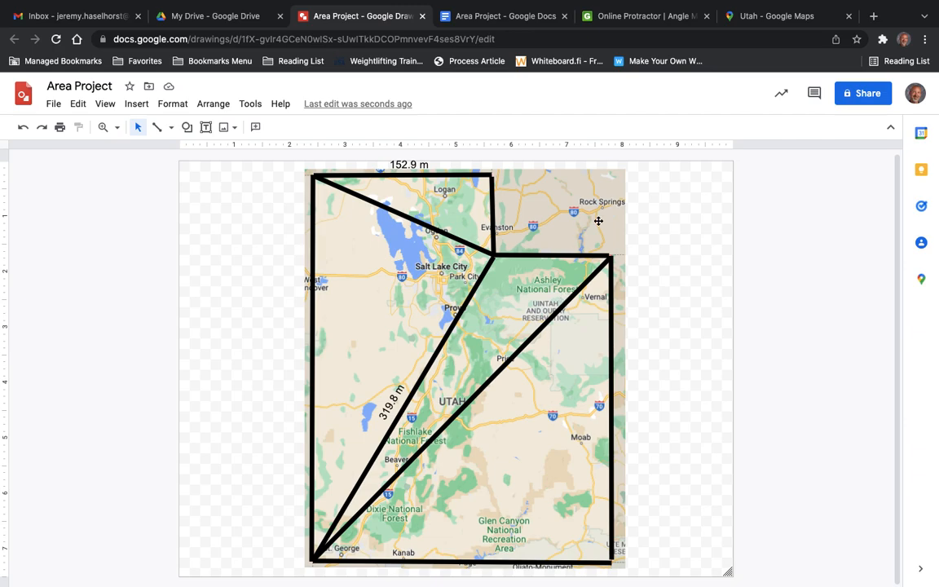
click(499, 23)
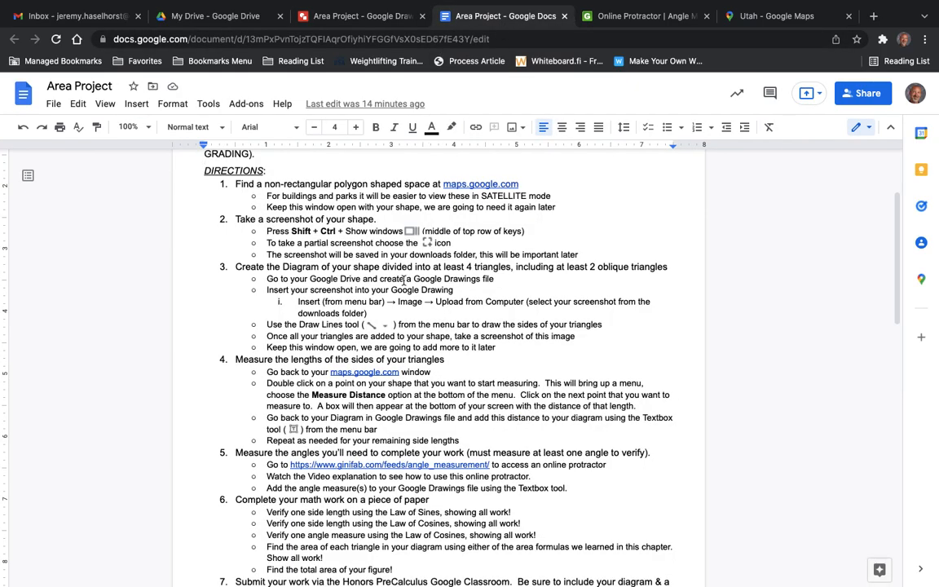
scroll(372, 423, down, 1)
scroll(373, 423, down, 3)
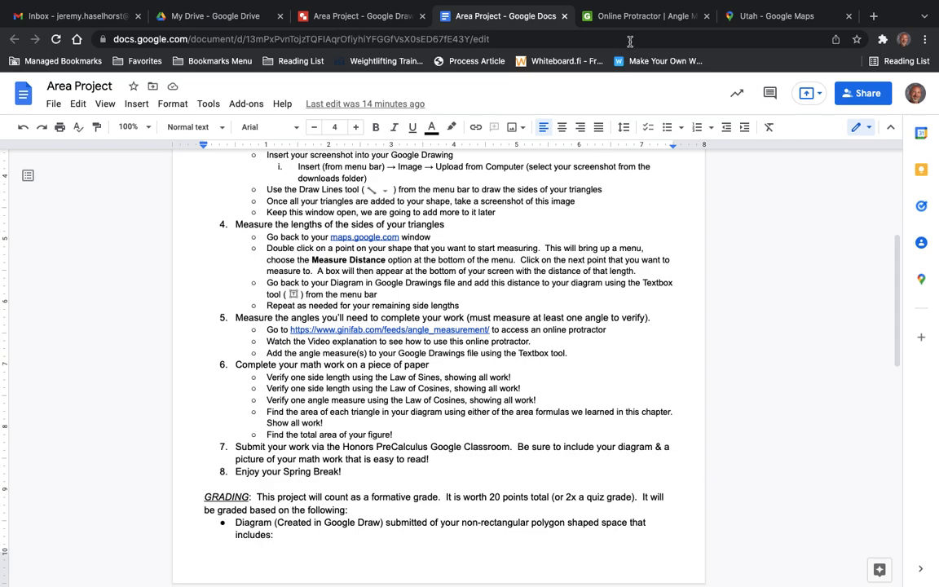
Switch to the Online Protractor page and load Screen Shot 2022-03-05 at 3.02.45 PM as the background image.
click(643, 17)
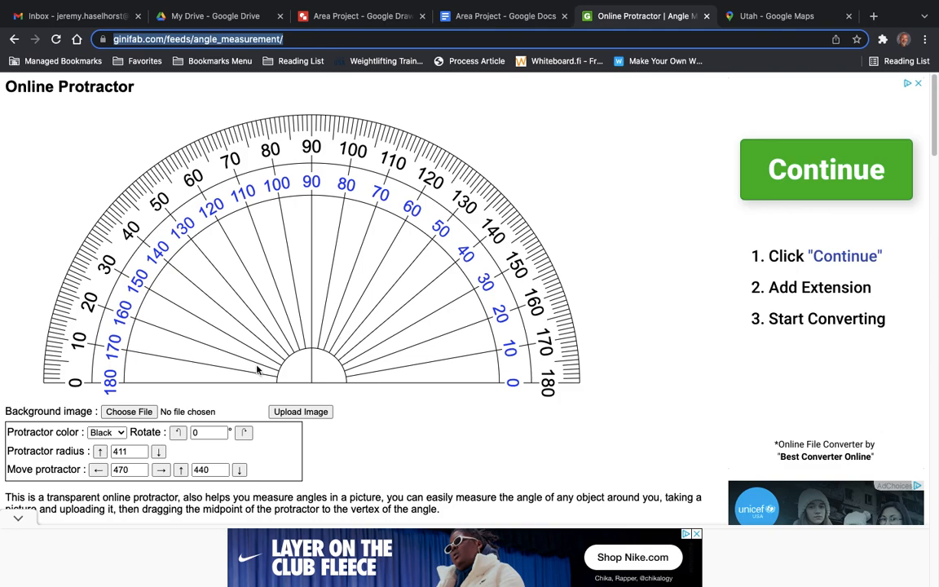
click(129, 413)
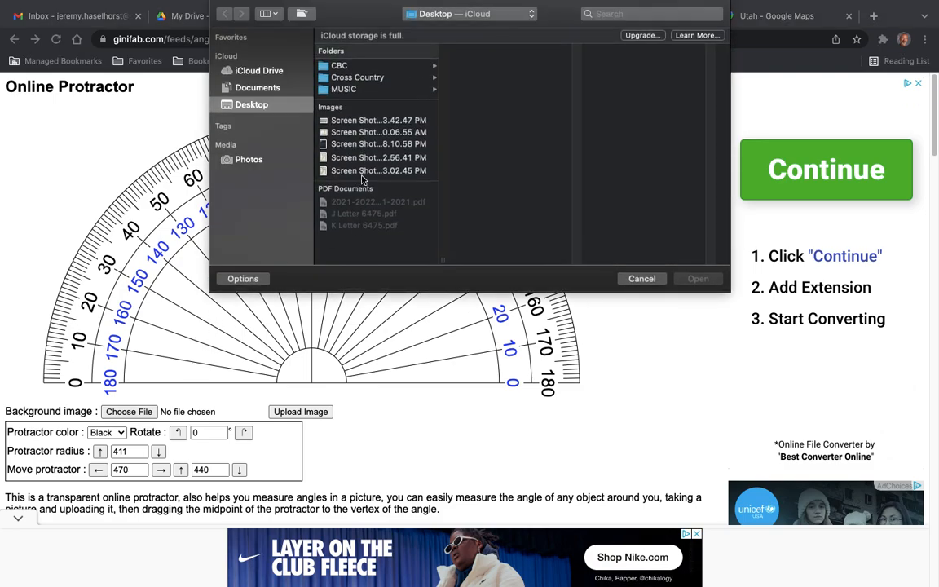
click(369, 170)
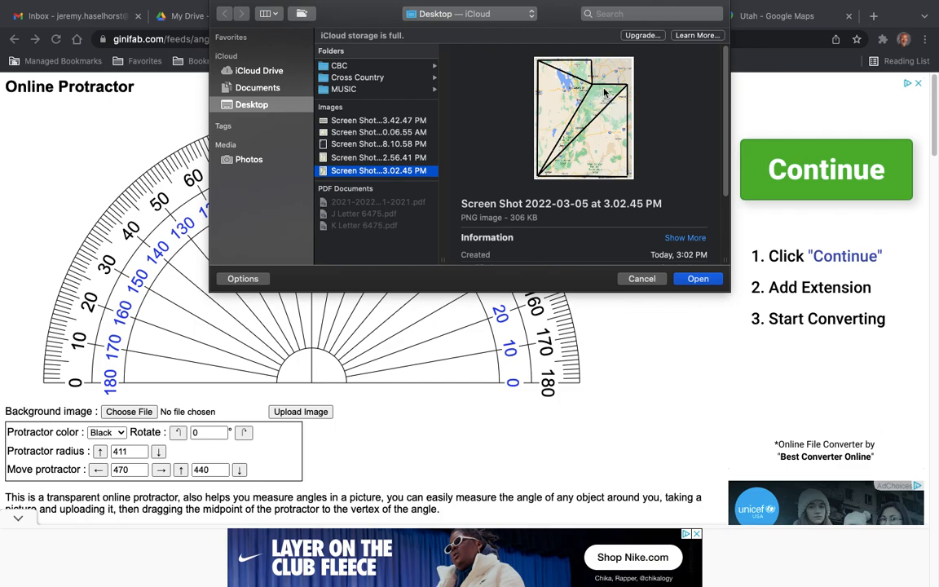
click(697, 280)
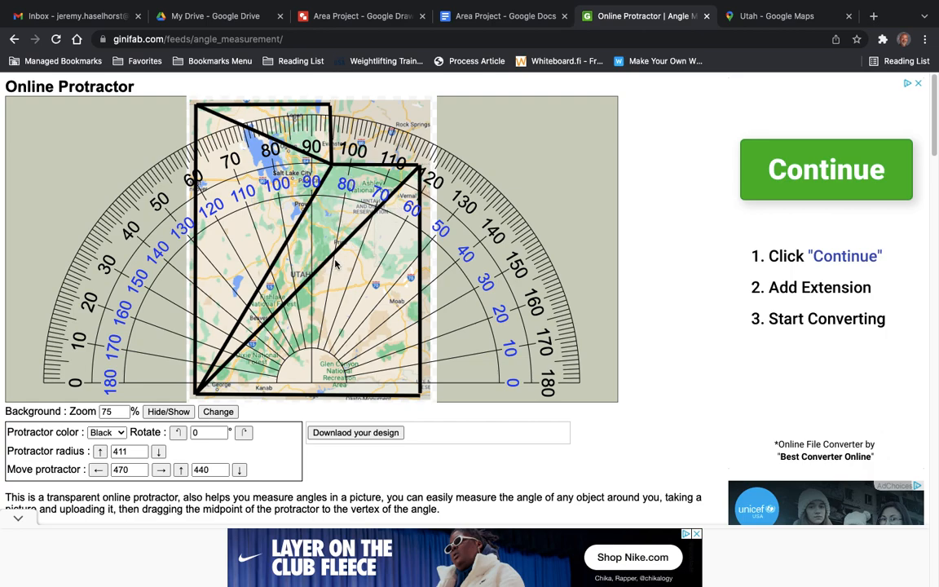
Try placing the protractor's midpoint on Utah's southwest corner and rotating the protractor to 7°.
mouse_move(311, 367)
drag(313, 374, 199, 379)
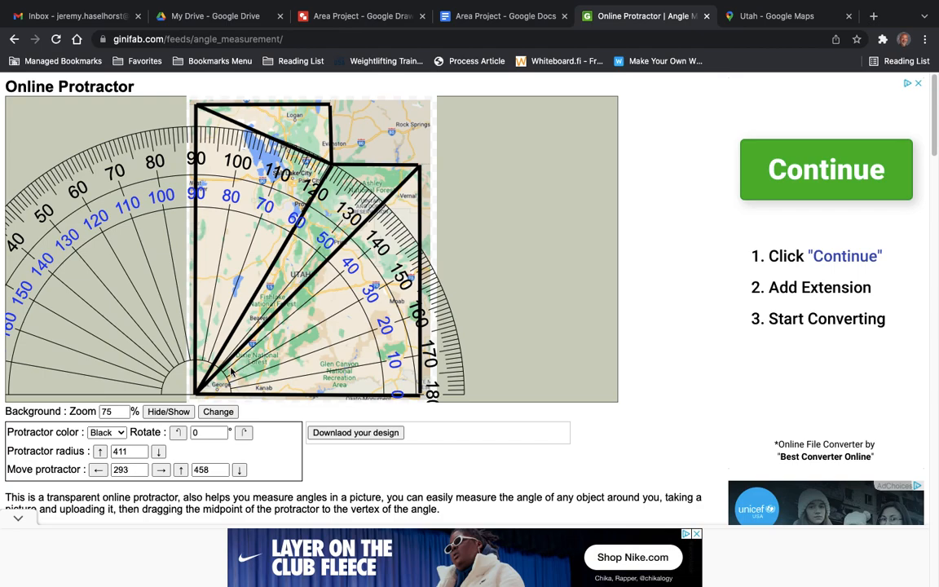
mouse_move(203, 361)
mouse_move(401, 360)
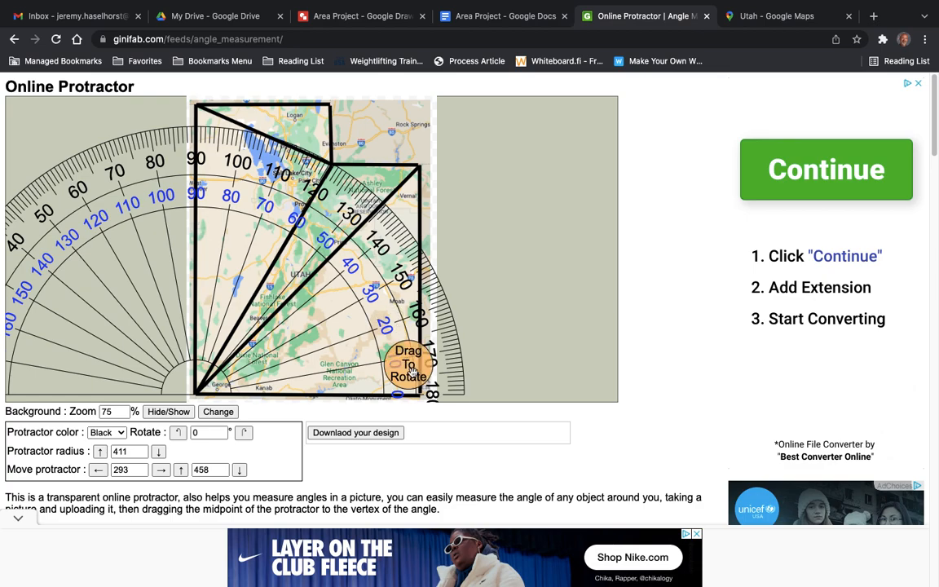
drag(413, 372, 400, 424)
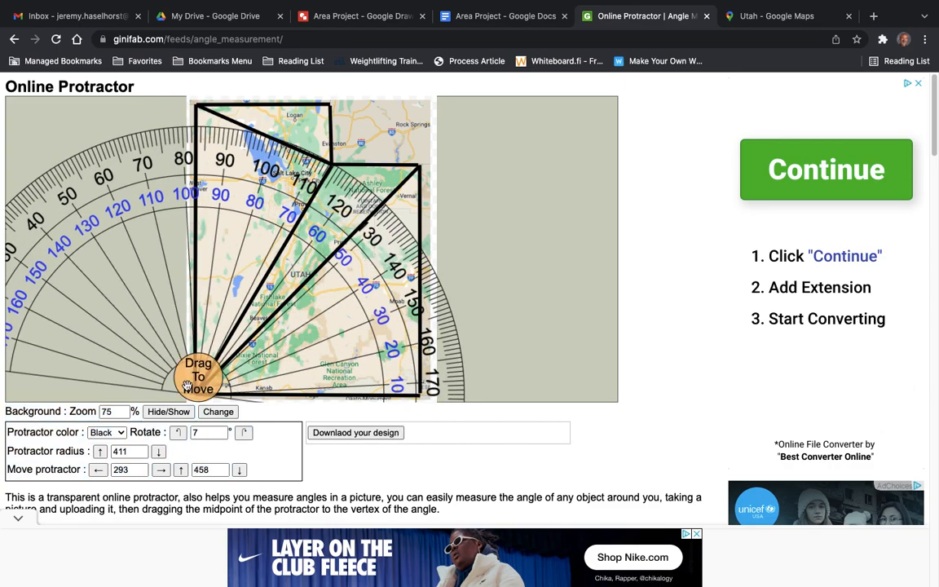
Try moving the protractor up the western border with an 89° rotation, and bring it back near the southwest corner at 0°.
drag(197, 373, 192, 222)
drag(407, 236, 214, 369)
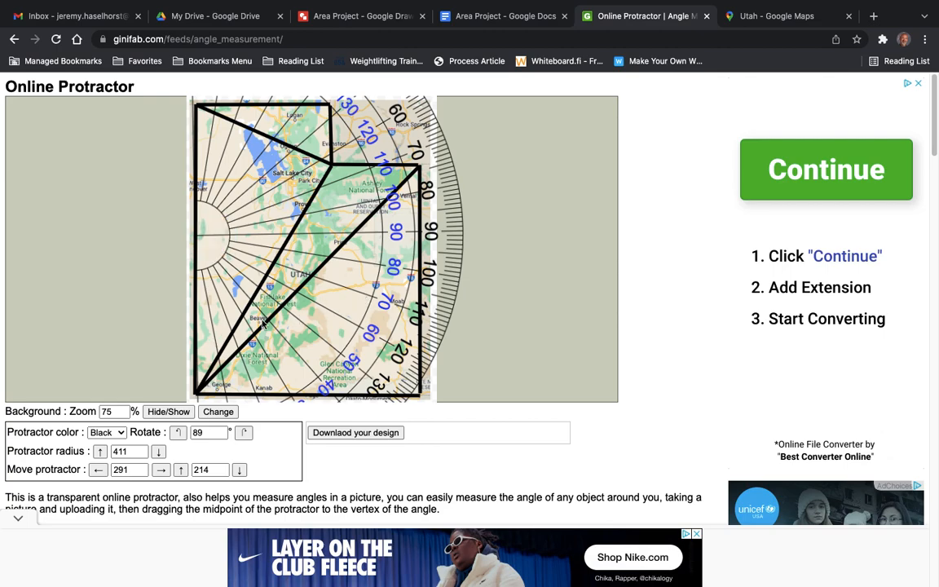
mouse_move(210, 242)
drag(211, 242, 237, 385)
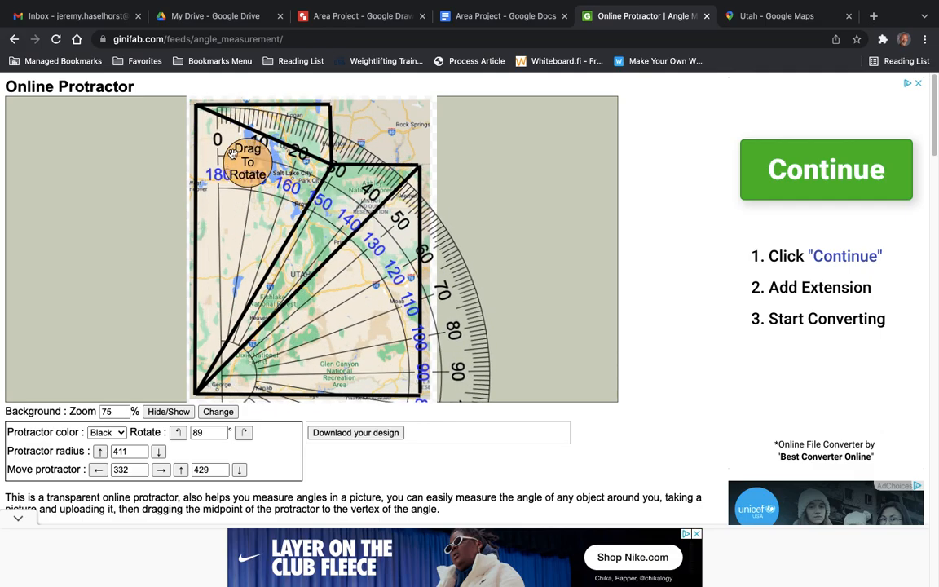
drag(222, 147, 55, 356)
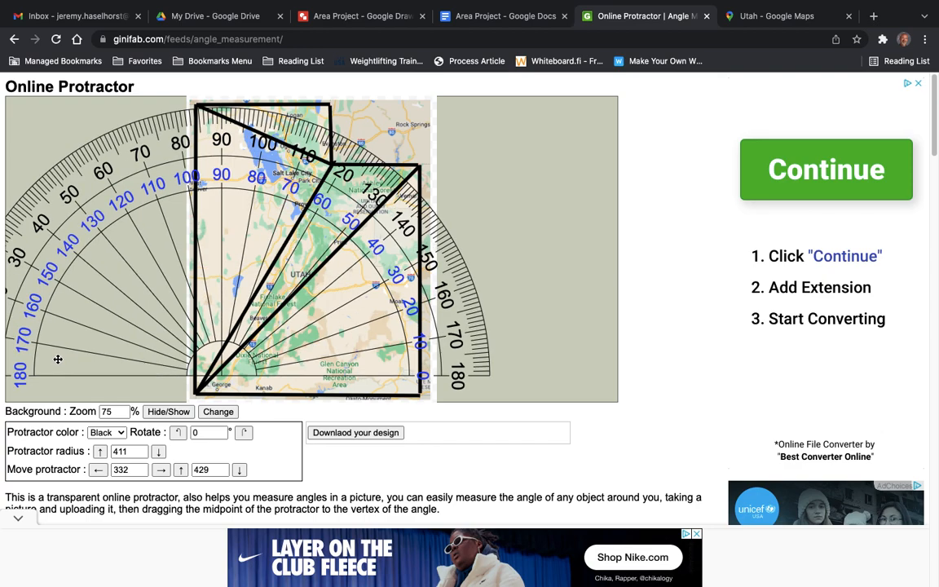
Center the protractor on Utah's southwest corner at 0° and pin the two diagonals to measure the angle between them.
drag(224, 359, 202, 376)
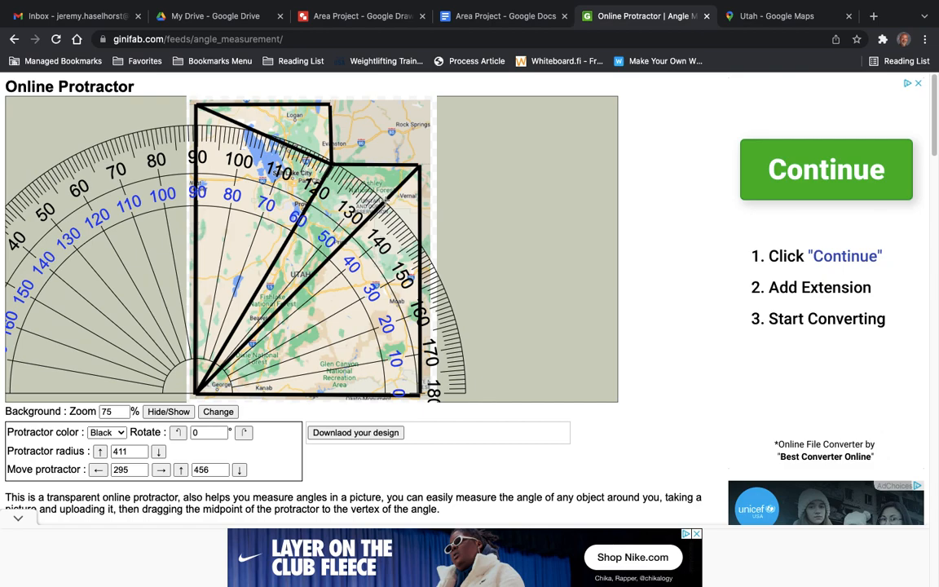
click(385, 199)
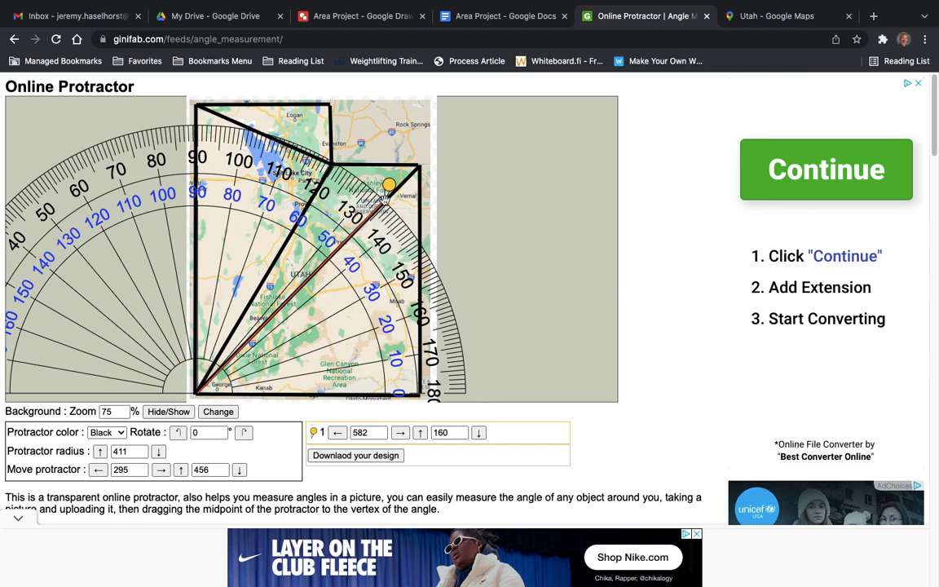
click(334, 161)
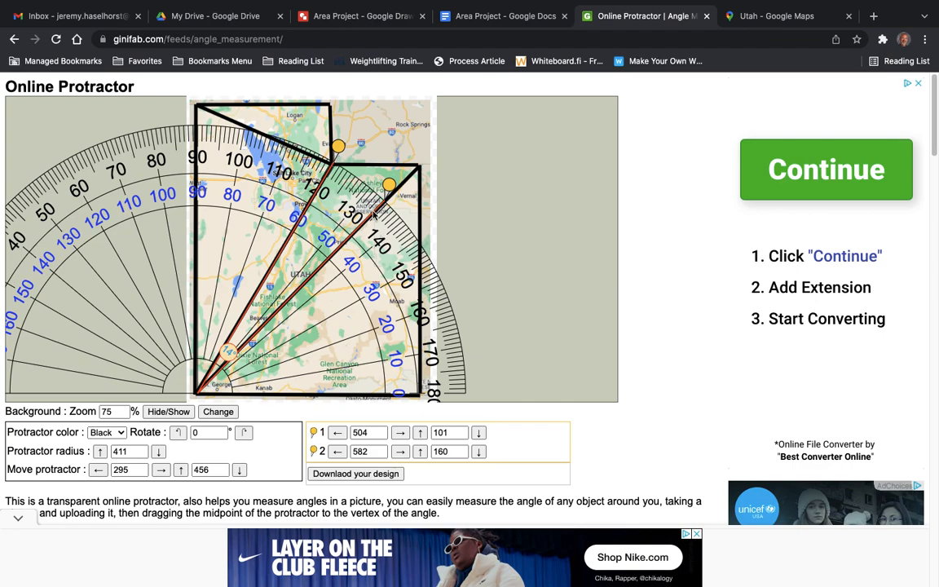
drag(389, 185, 392, 183)
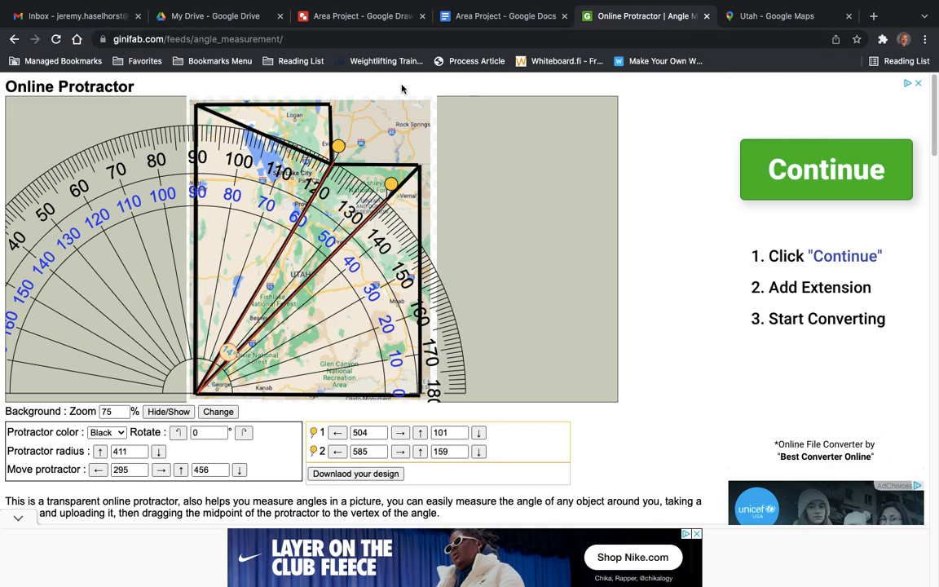
Switch to the Area Project drawing and add a 14° label with a superscript o between the two diagonals near the southwest corner.
click(363, 17)
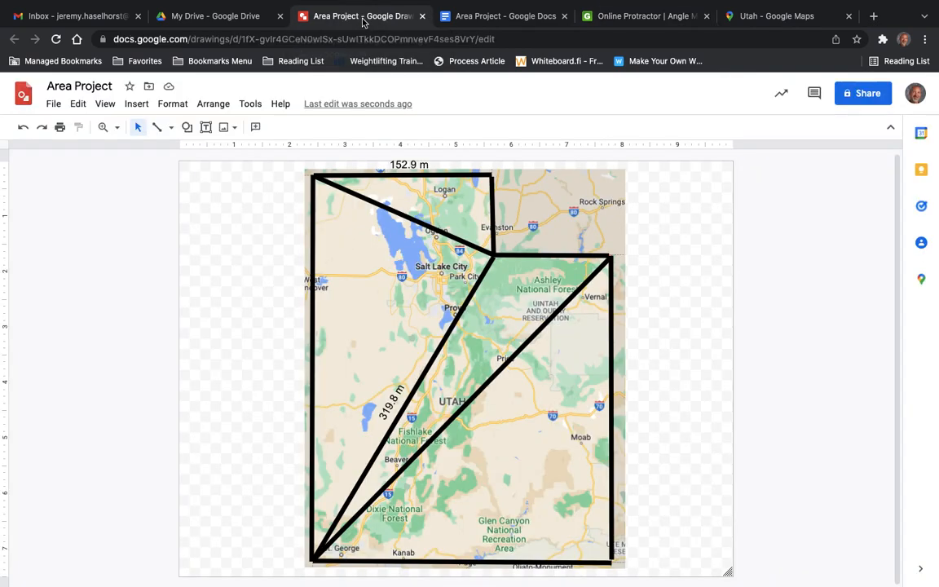
click(205, 127)
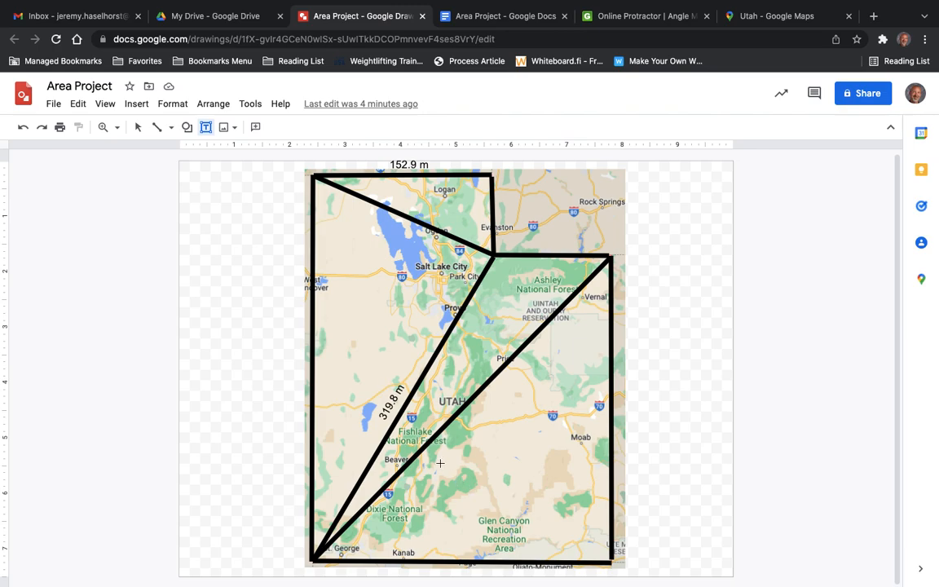
drag(439, 465, 500, 499)
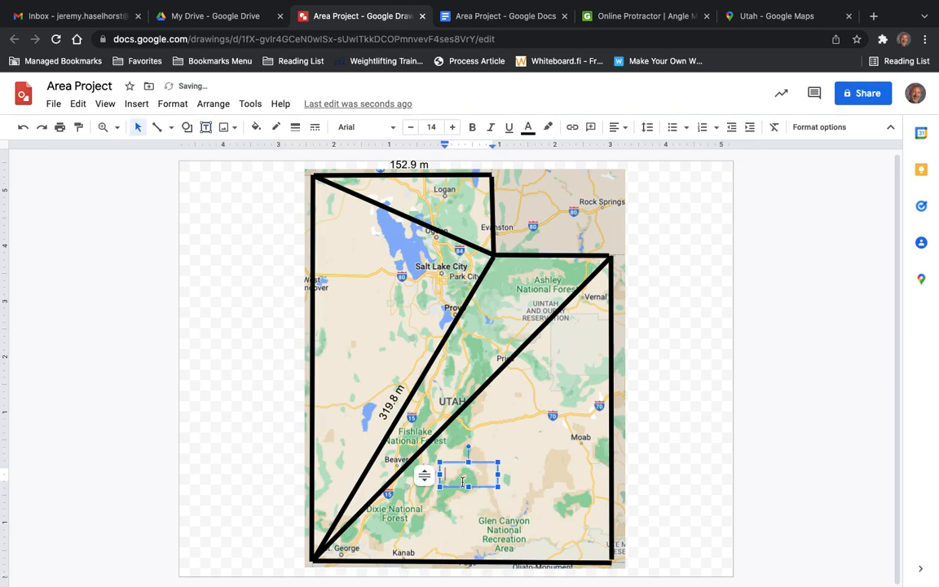
text(14)
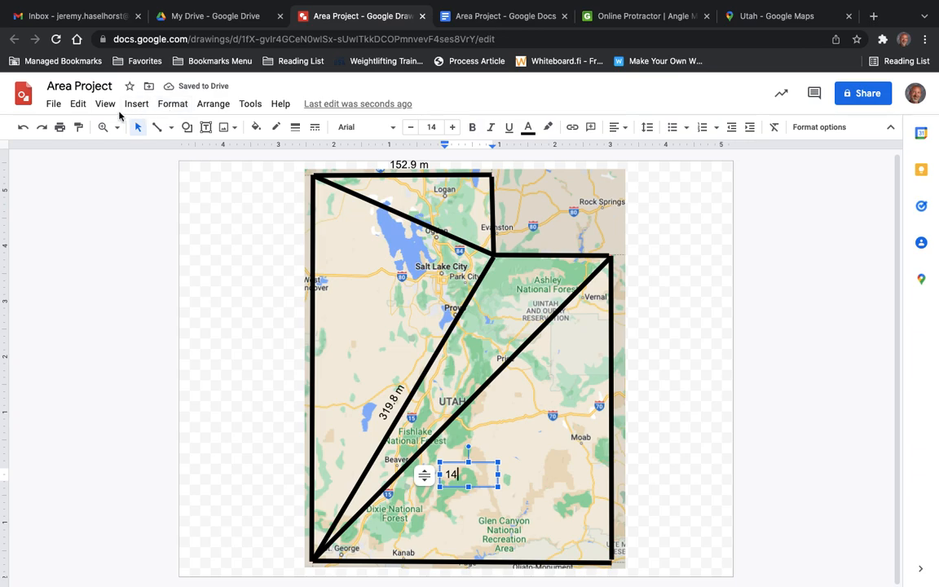
click(167, 105)
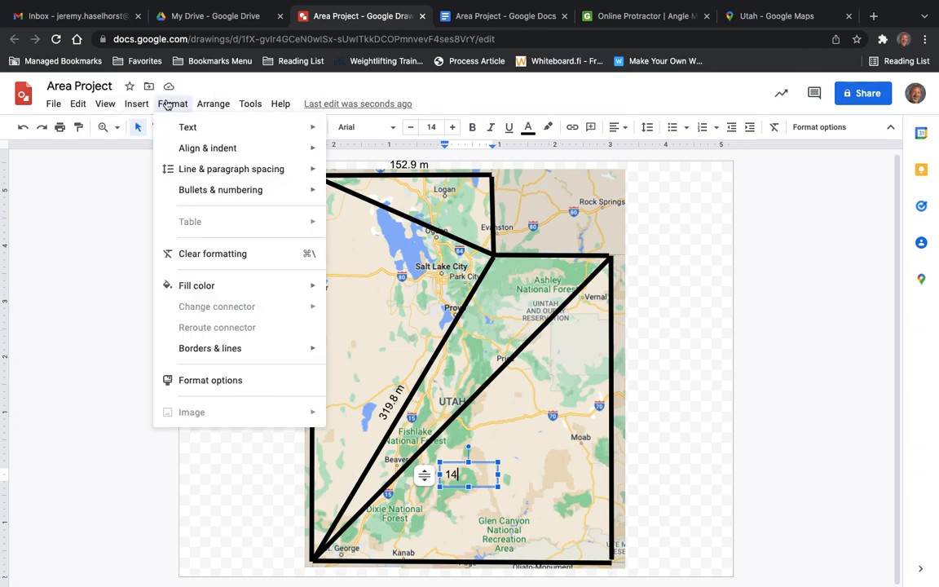
mouse_move(195, 129)
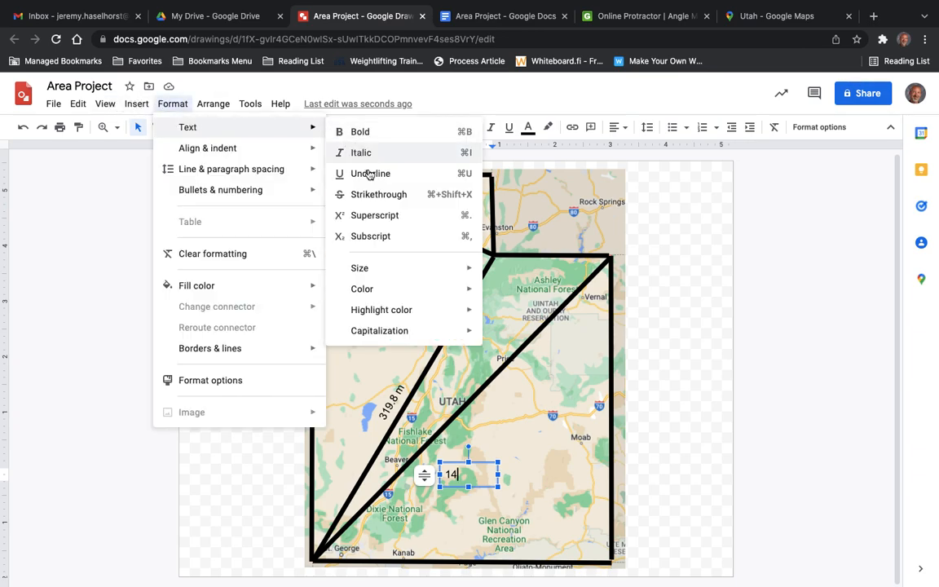
click(387, 216)
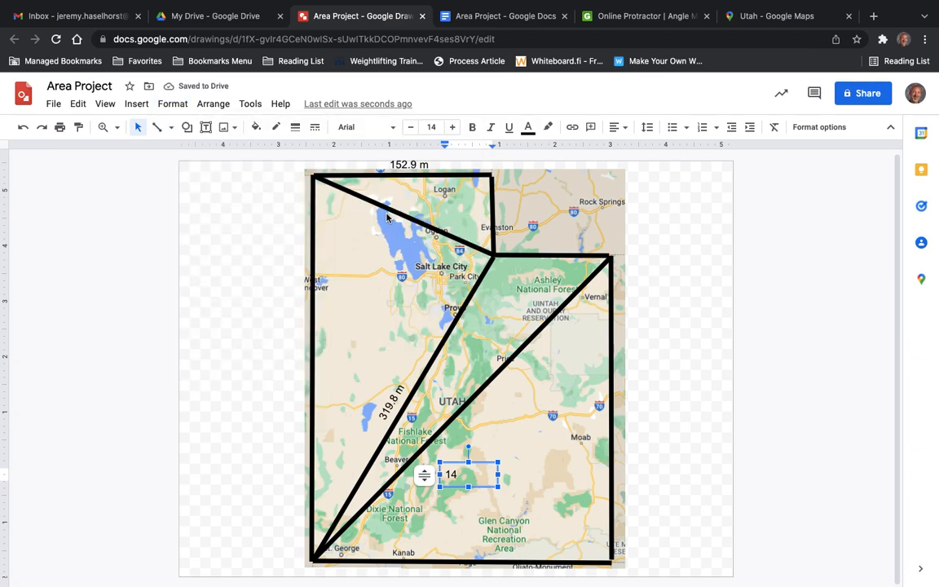
text(o)
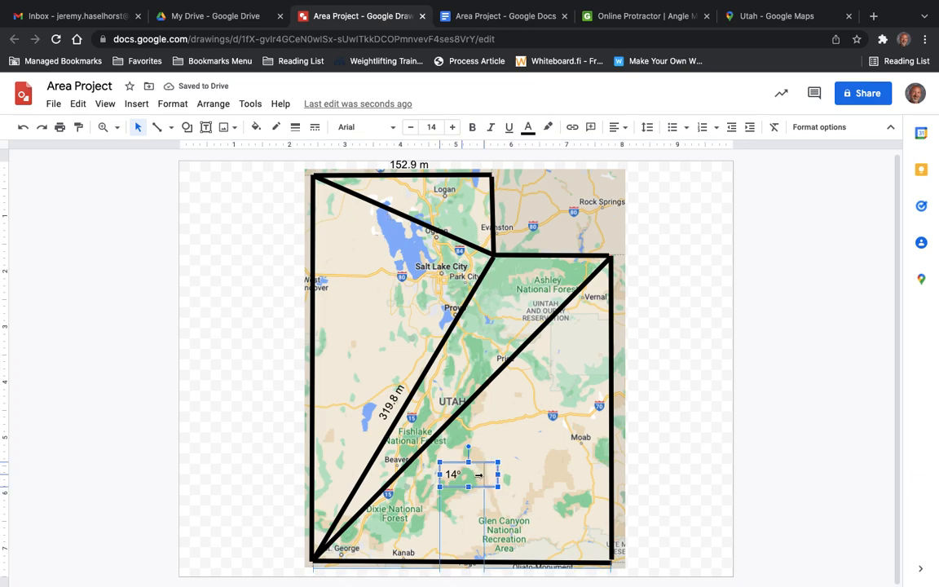
drag(497, 474, 376, 479)
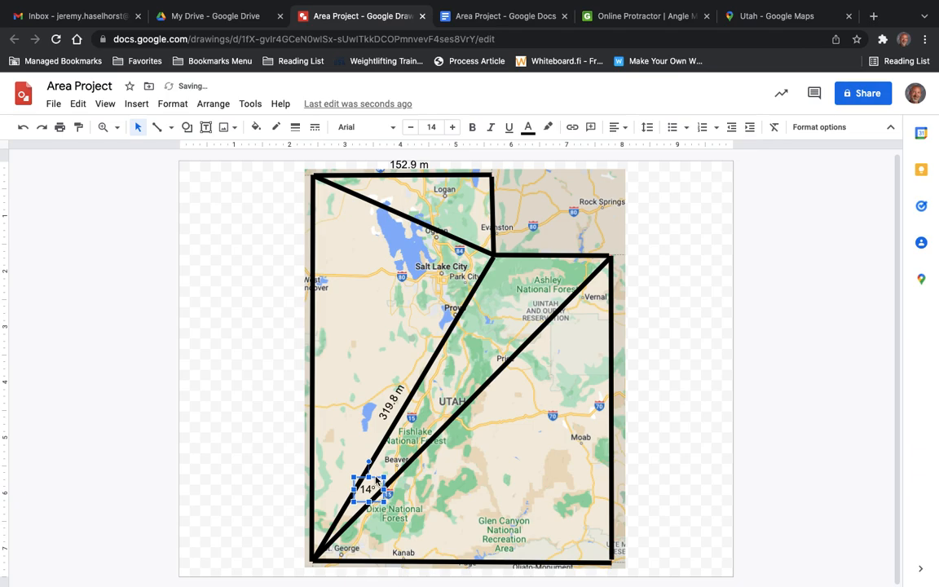
click(509, 451)
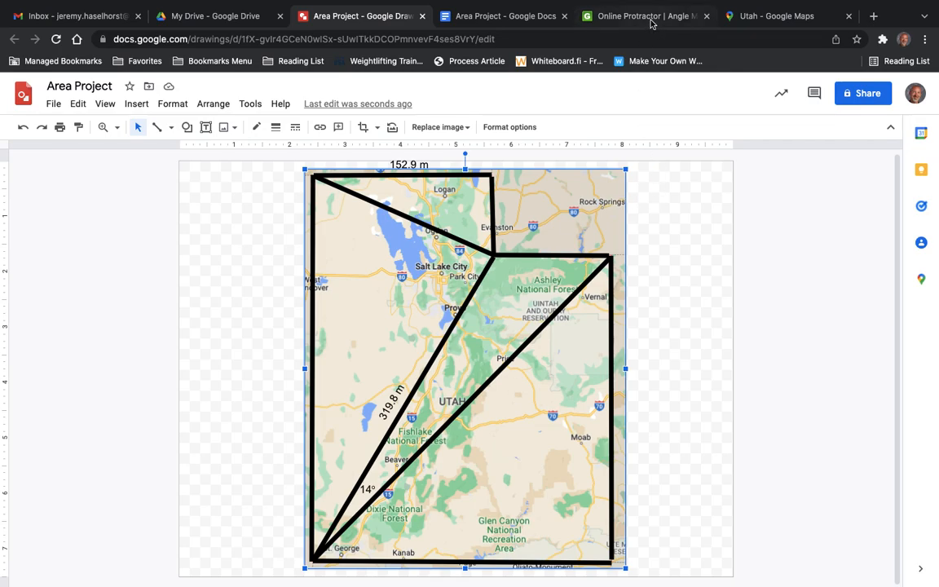
Switch to the Online Protractor page and place the protractor's midpoint on the inner corner of Utah's notch with a 300° rotation.
click(587, 18)
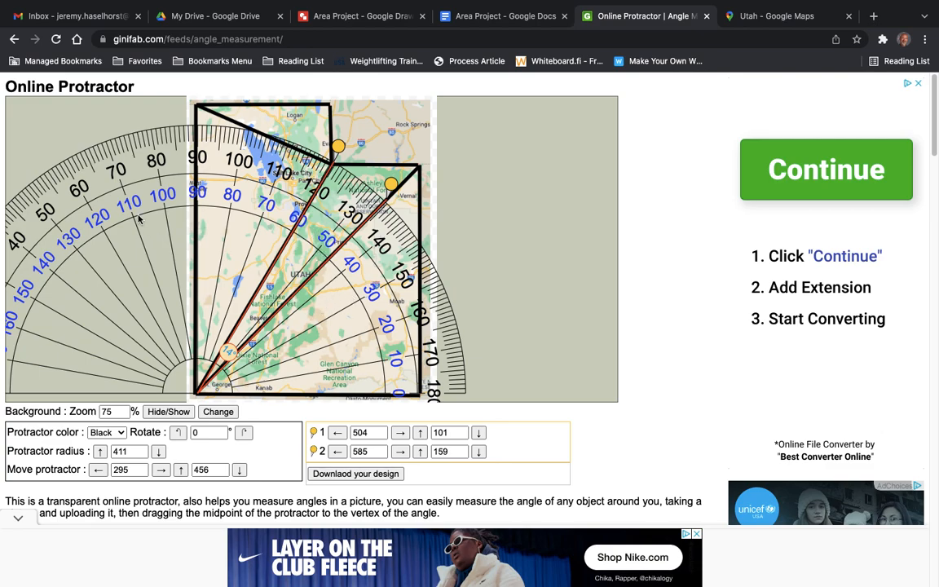
mouse_move(410, 358)
drag(410, 358, 113, 236)
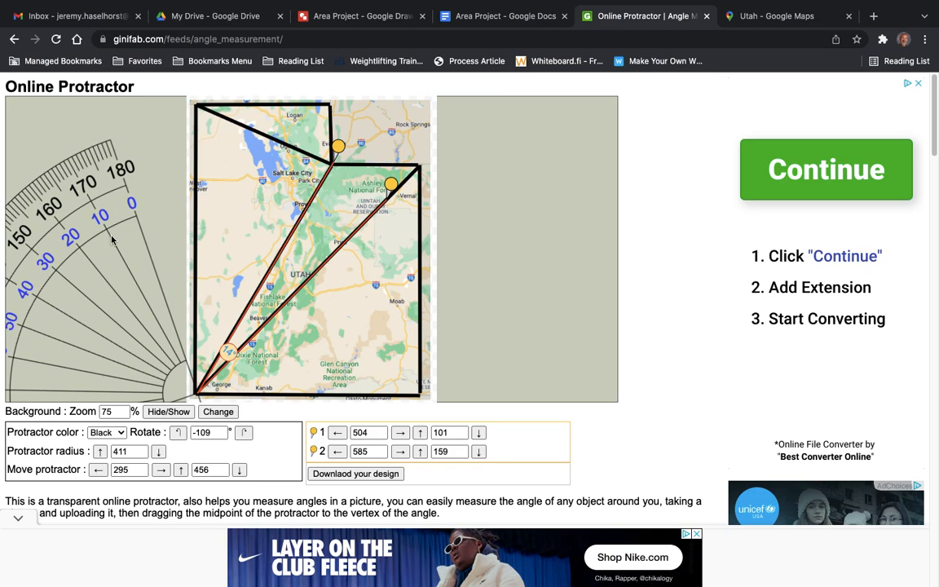
drag(168, 353, 319, 161)
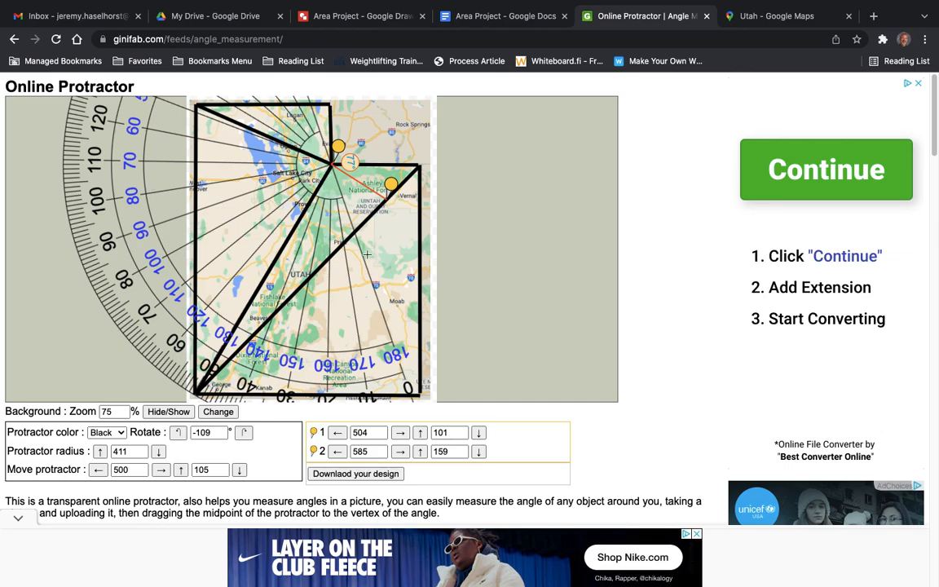
mouse_move(384, 369)
drag(379, 375, 274, 250)
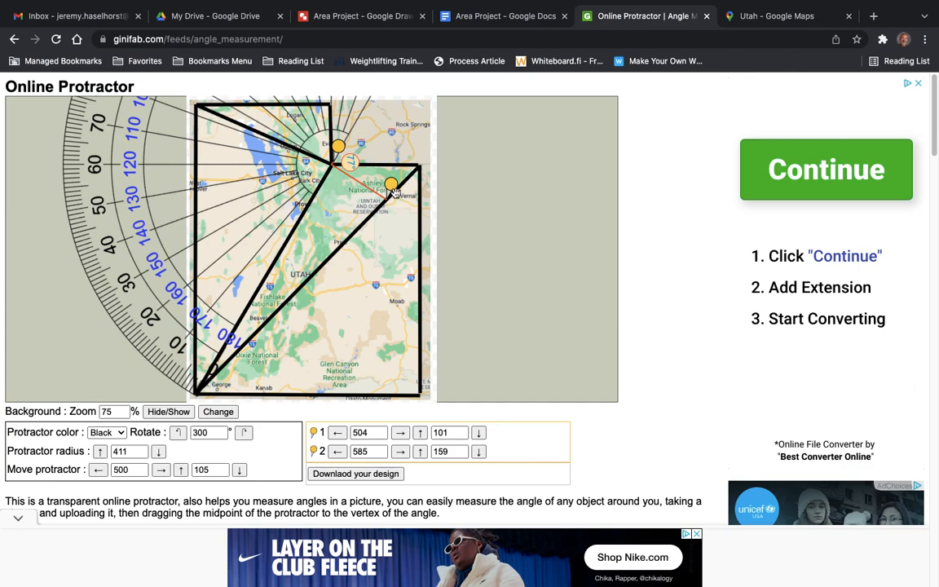
Move both pins onto the lines running from the notch corner to the northwest and southwest corners to measure their angle.
drag(393, 191, 199, 379)
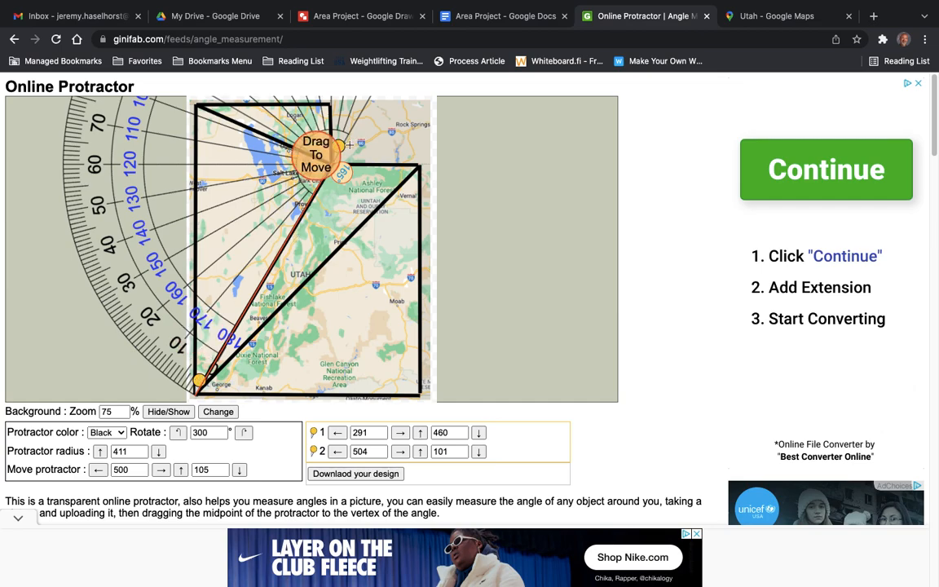
drag(339, 143, 206, 93)
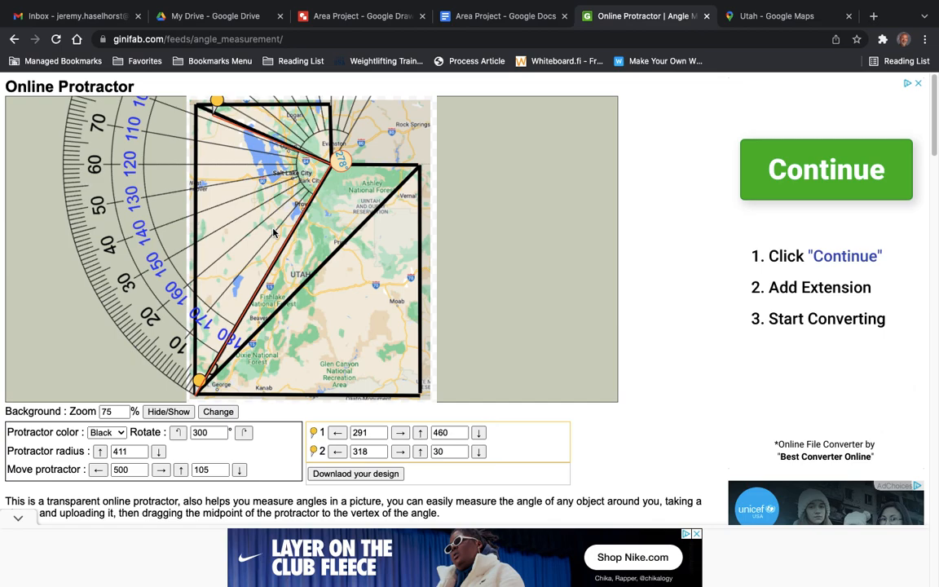
drag(218, 103, 220, 100)
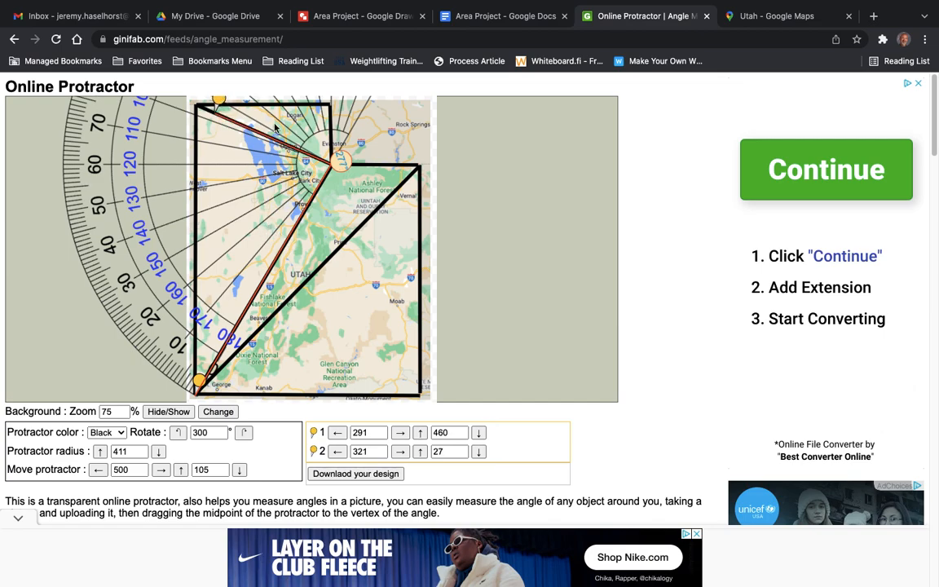
mouse_move(362, 147)
mouse_move(220, 102)
mouse_down()
mouse_move(215, 157)
mouse_move(237, 246)
mouse_move(261, 290)
mouse_up()
mouse_move(200, 380)
mouse_down()
mouse_move(183, 212)
mouse_move(226, 113)
mouse_move(243, 100)
mouse_move(240, 108)
mouse_up()
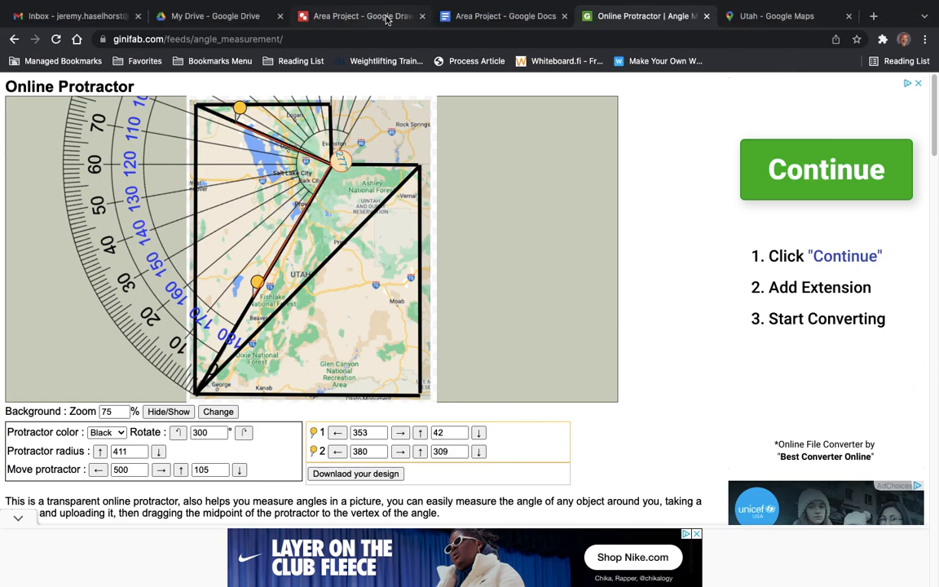
Switch to the Area Project drawing and add a text box over the Great Salt Lake reading 83° with a superscript o.
click(358, 16)
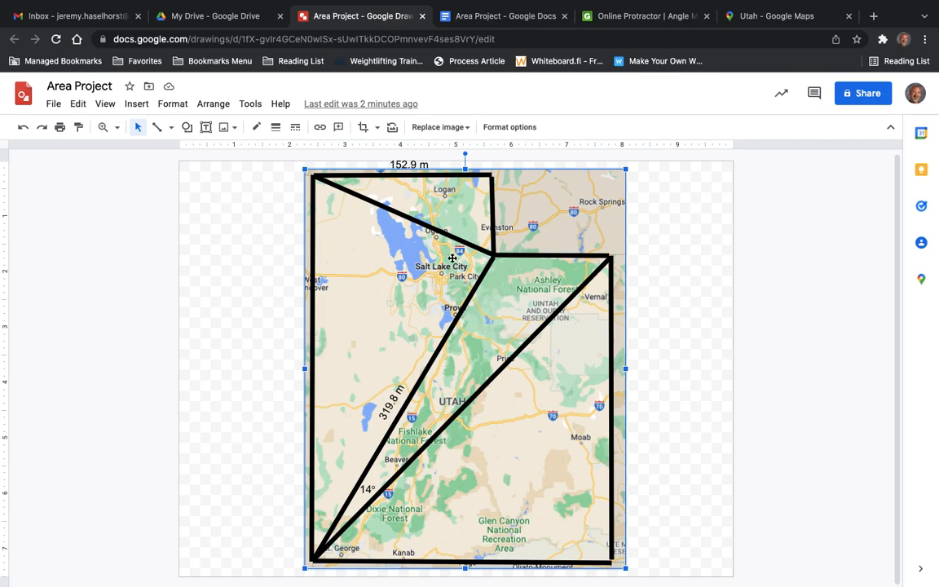
click(206, 127)
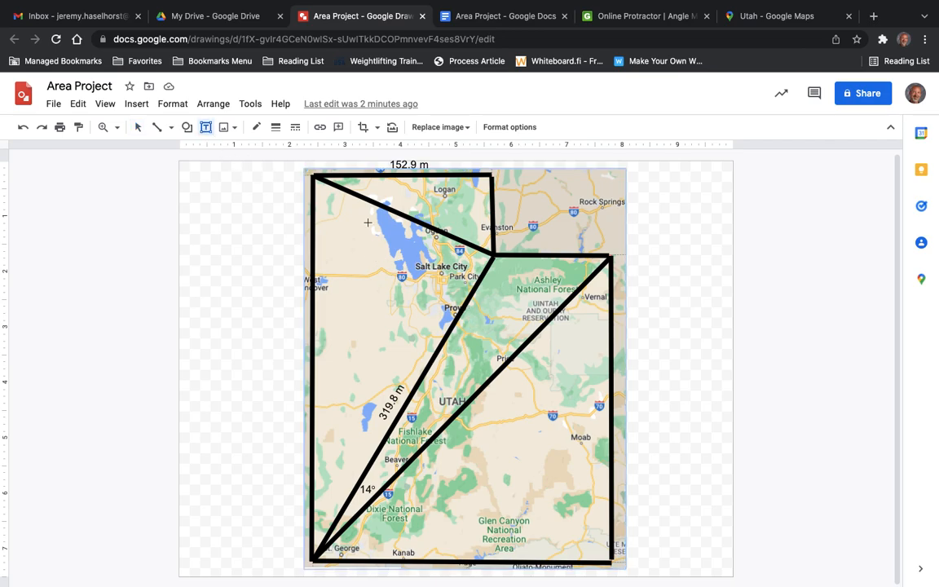
drag(408, 248, 432, 269)
text(83)
click(173, 106)
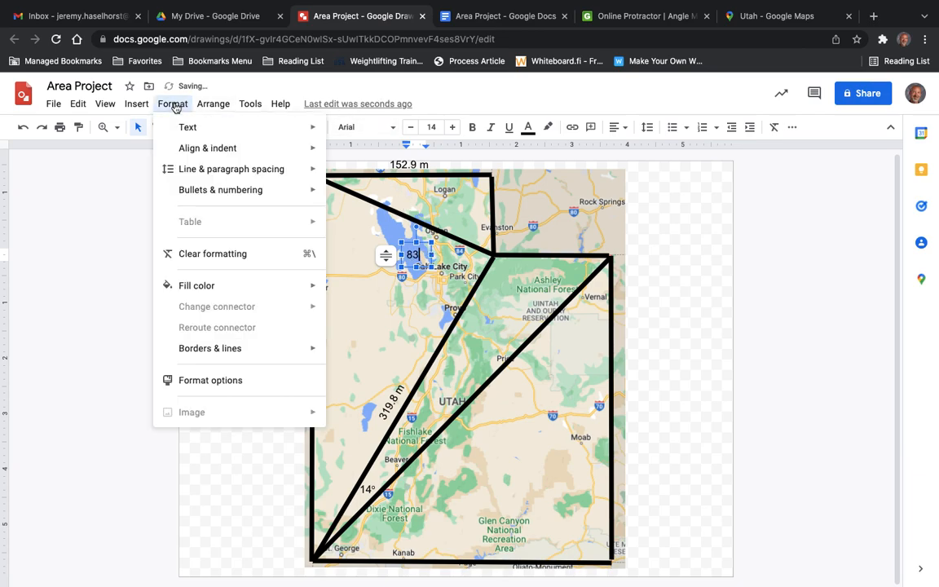
mouse_move(193, 126)
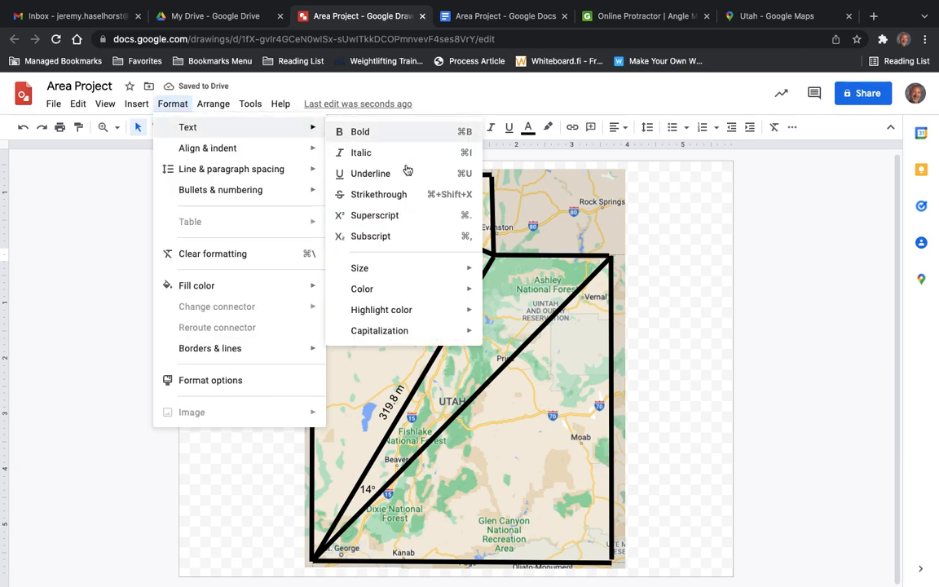
click(379, 214)
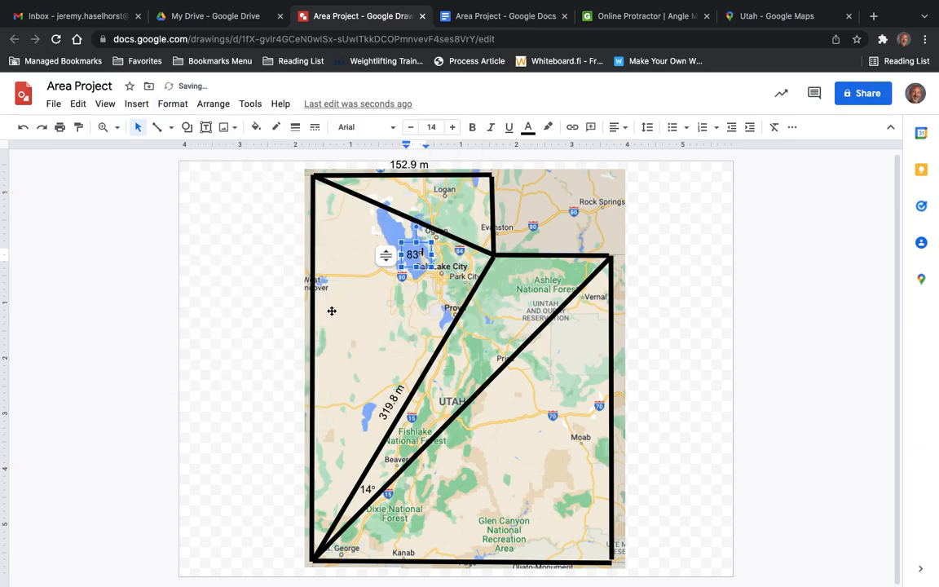
Move the 83° label inside the western triangle, just beside its vertex at the notch corner.
click(380, 227)
click(416, 251)
drag(425, 243, 473, 252)
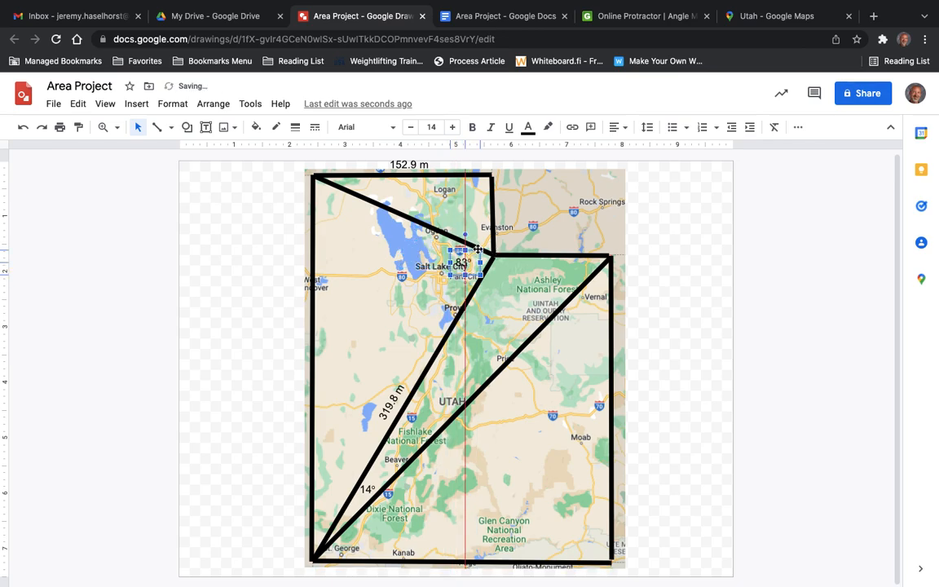
drag(473, 250, 479, 247)
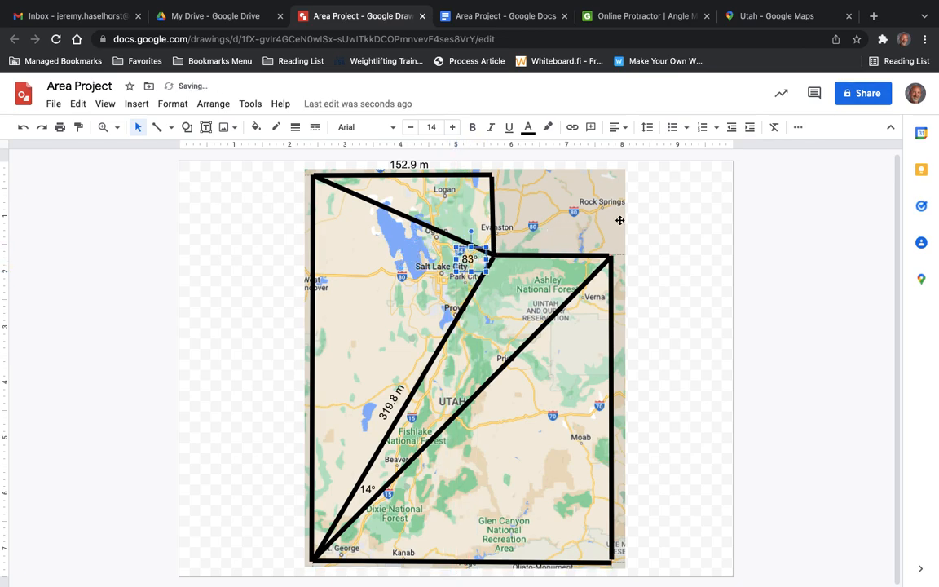
click(562, 200)
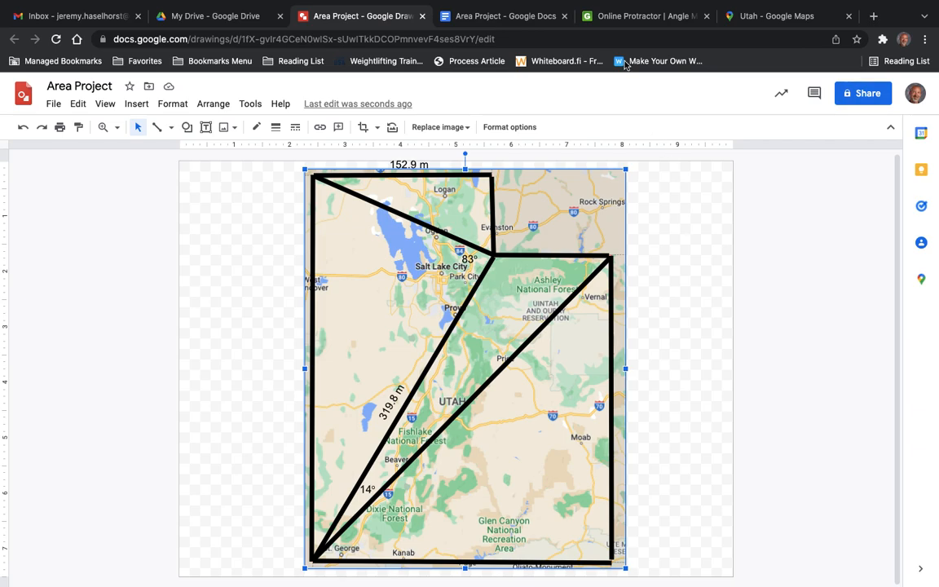
Compare the Area Project document's directions for angles, math work and submission with the labeled diagram.
click(519, 17)
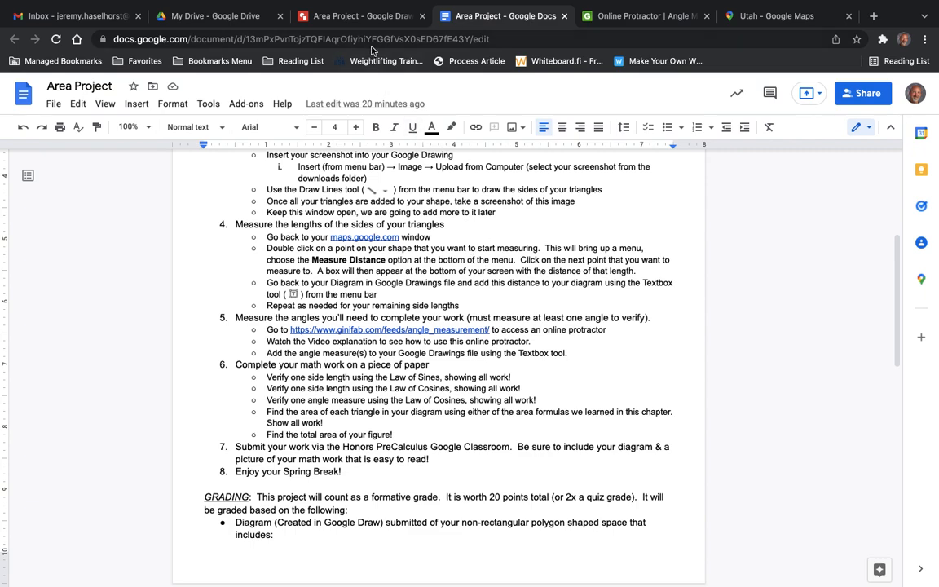
click(368, 21)
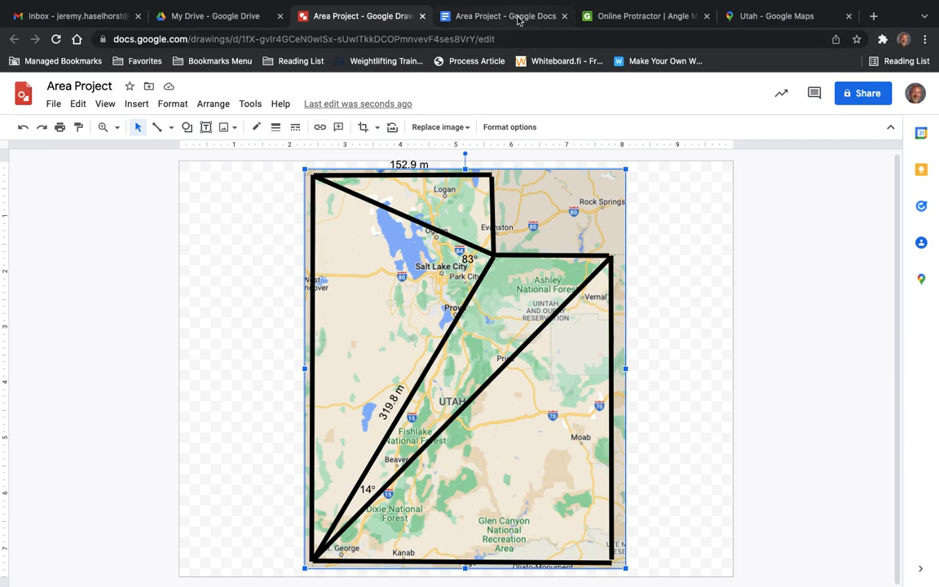
click(470, 16)
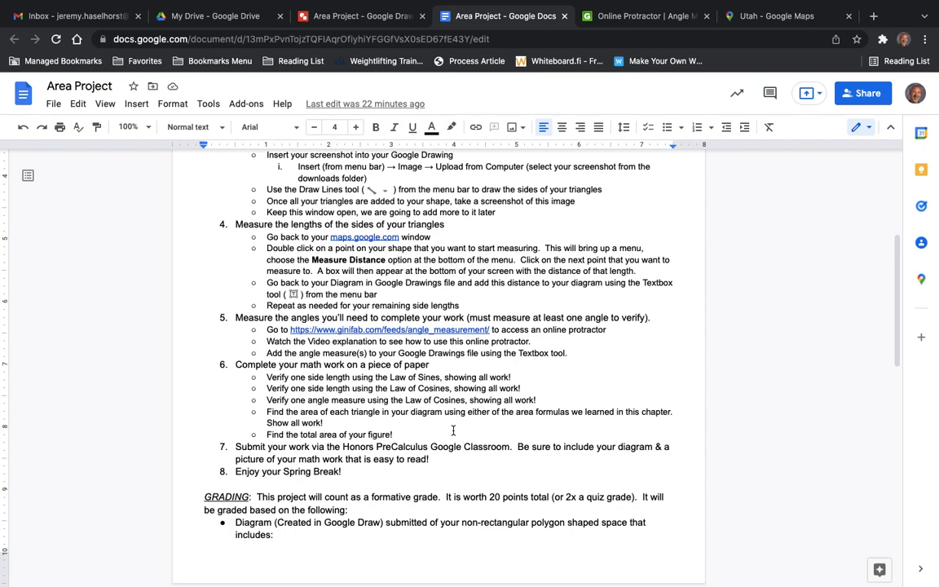
mouse_move(562, 3)
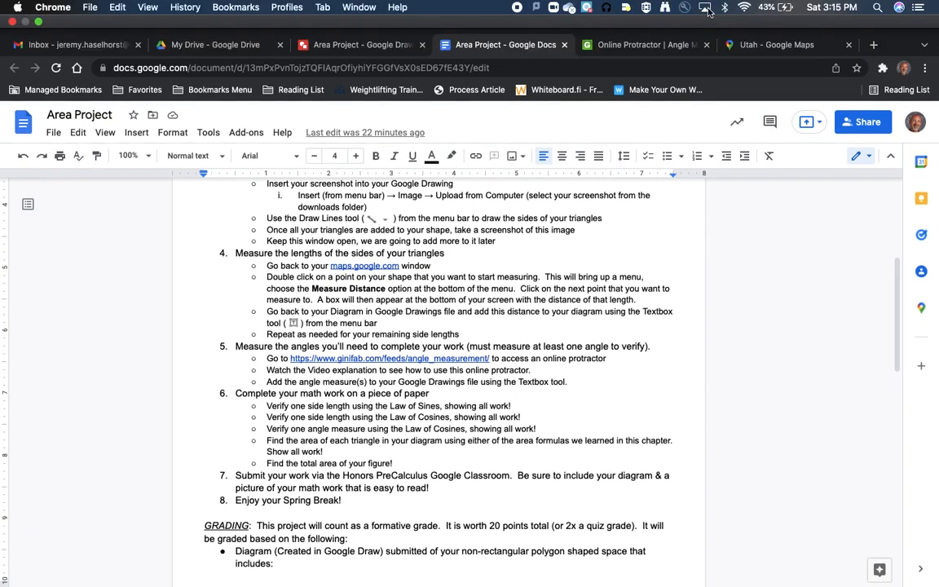